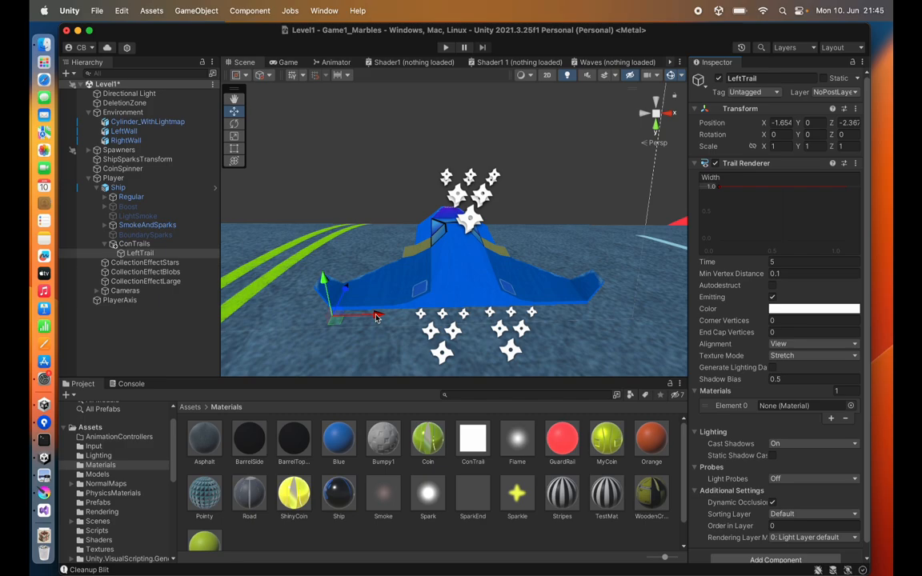
# Step: Nudge the LeftTrail object slightly along X, then play the game and steer the ship left and right to test the trail
pyautogui.moveTo(376, 317); pyautogui.dragTo(496, 339)
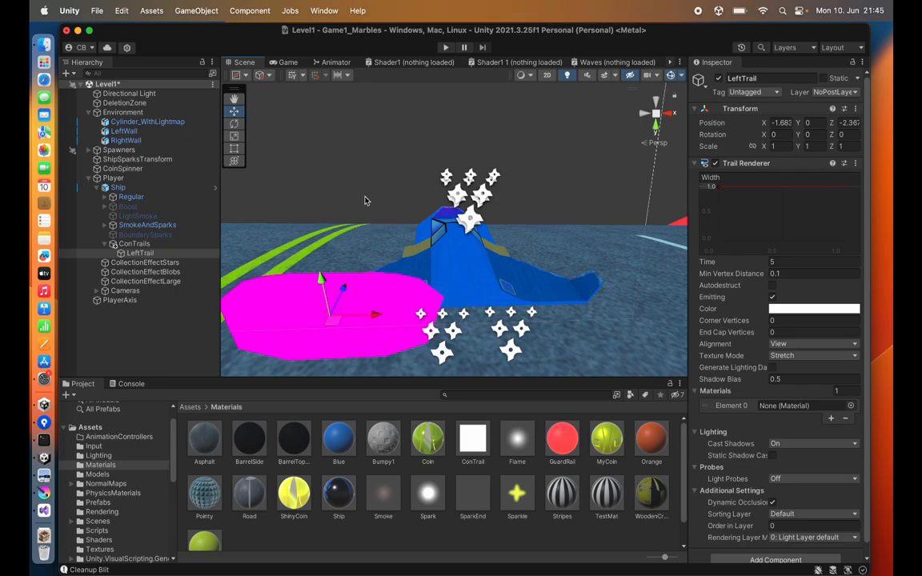
pyautogui.click(445, 47)
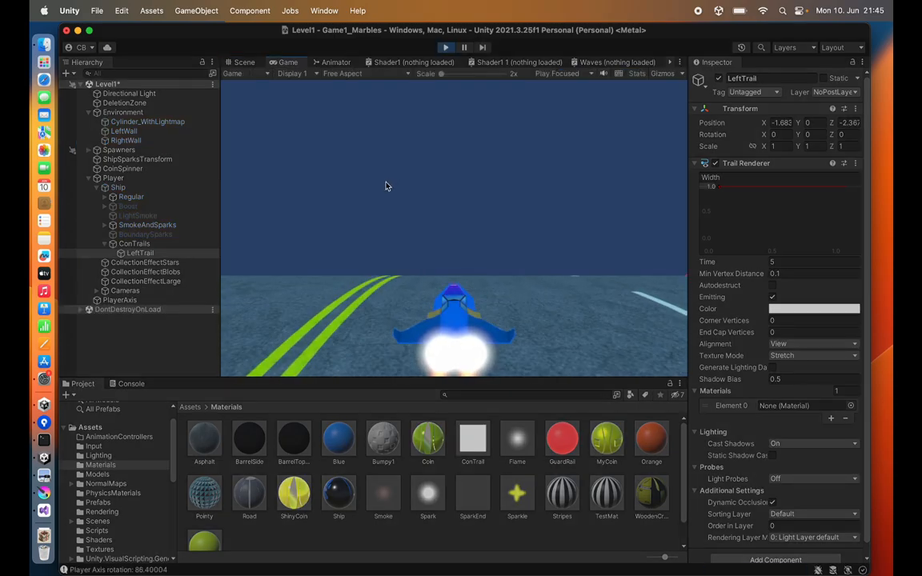
pyautogui.press('Right')
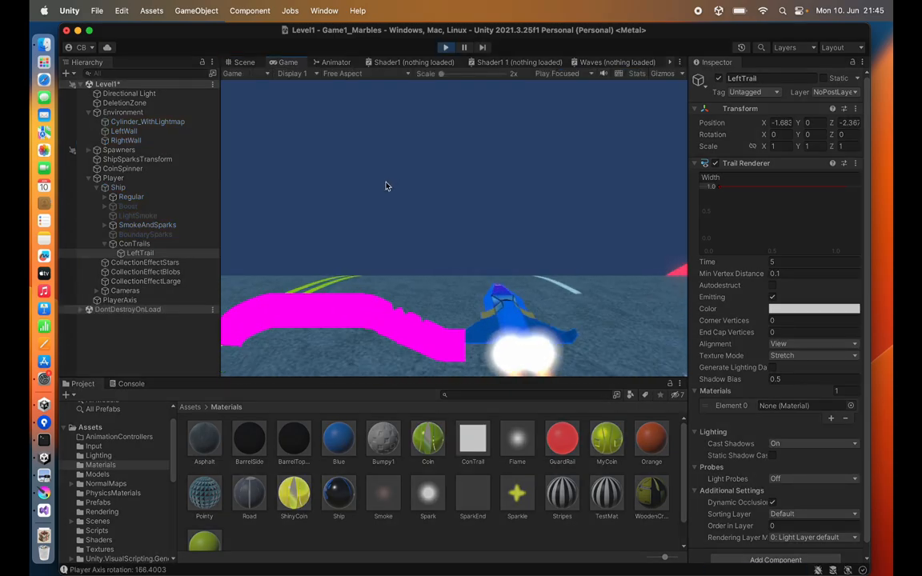
pyautogui.press('Left')
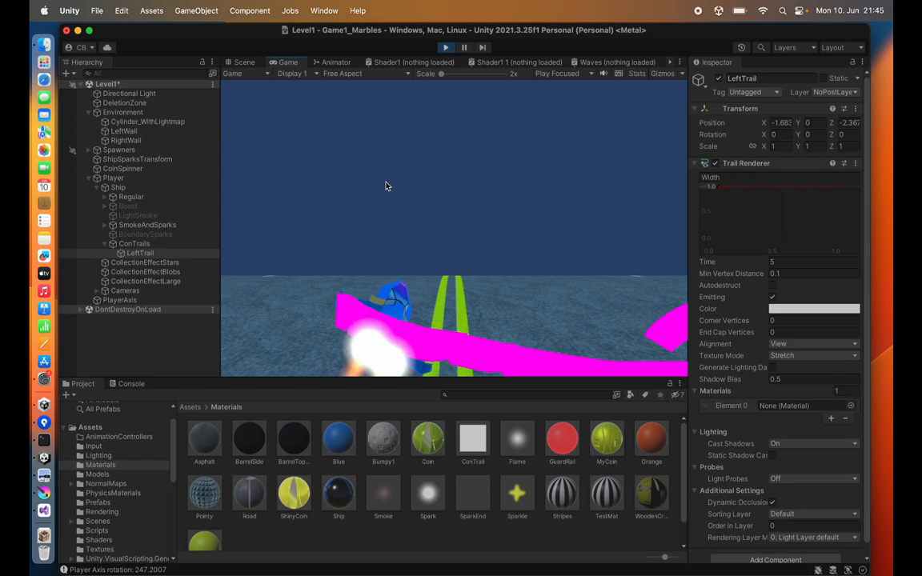
pyautogui.press('Left')
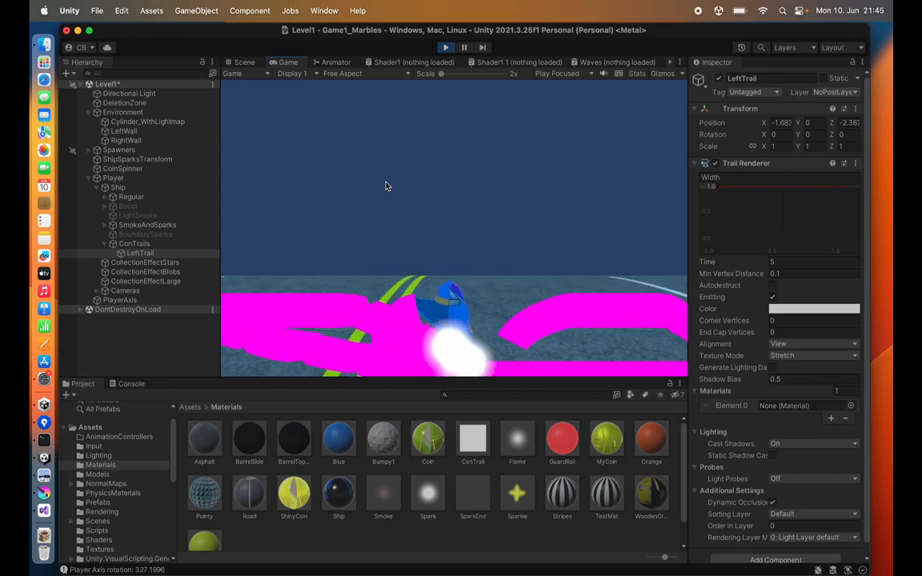
pyautogui.press('Left')
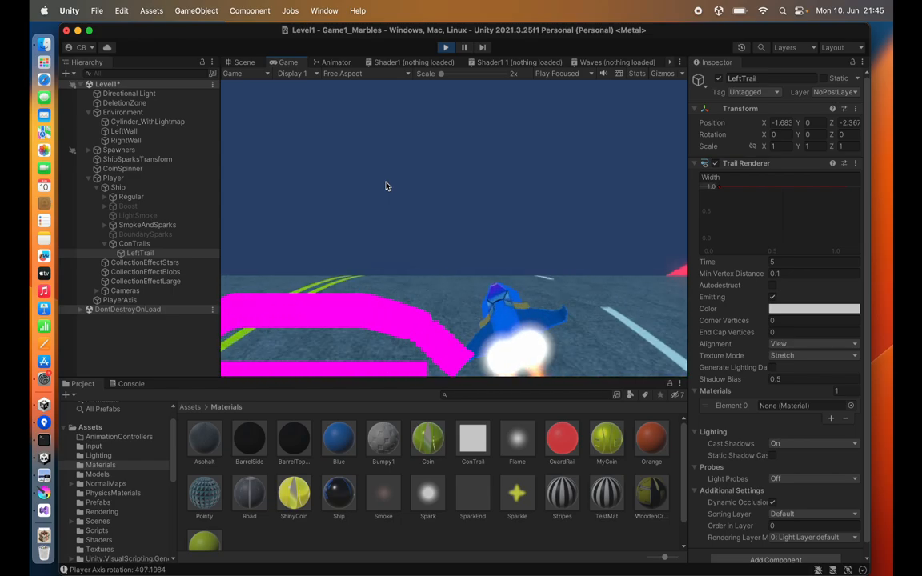
pyautogui.press('Left')
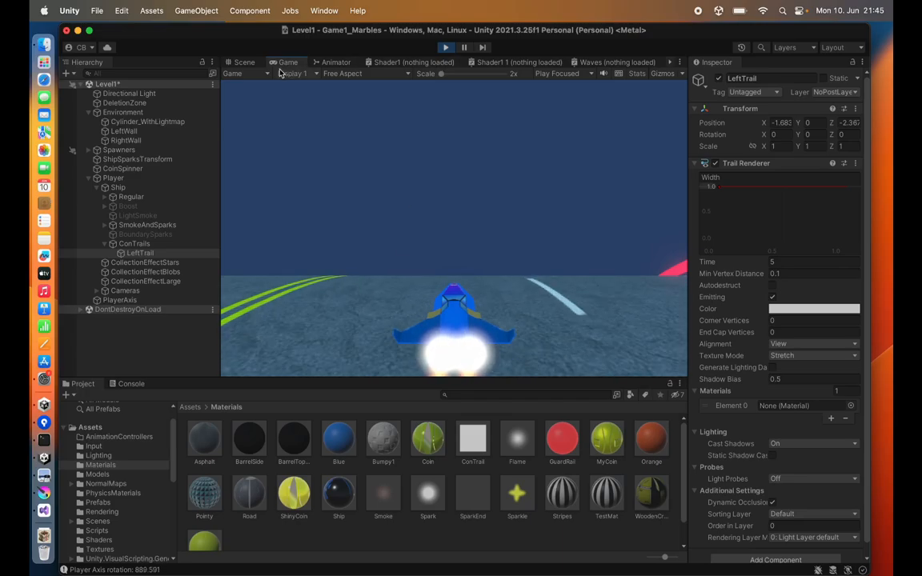
# Step: Inspect the trail in the Scene view, clicking through scene objects, and reselect LeftTrail
pyautogui.click(243, 63)
pyautogui.keyDown('alt'); pyautogui.moveTo(291, 179); pyautogui.dragTo(523, 187); pyautogui.keyUp('alt')
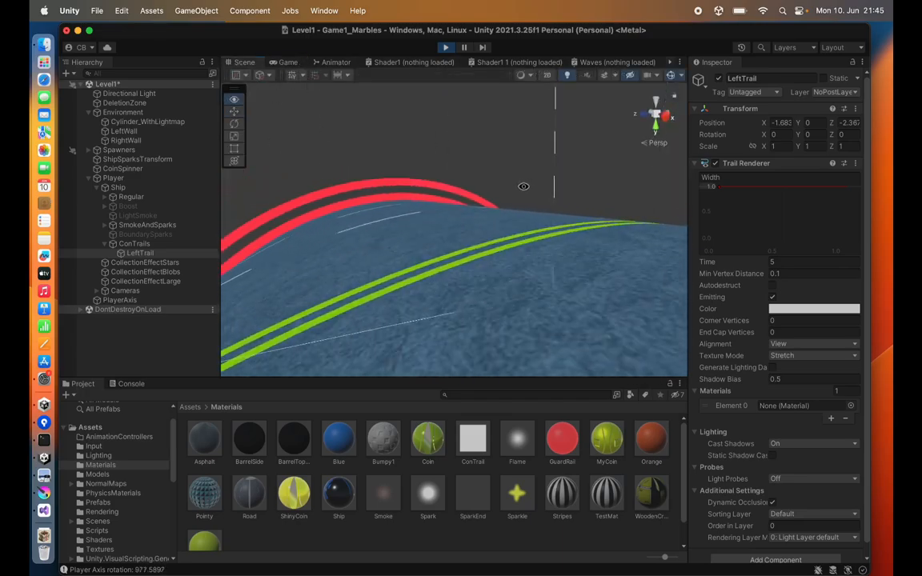
pyautogui.scroll(-5, 492, 257)
pyautogui.click(491, 259)
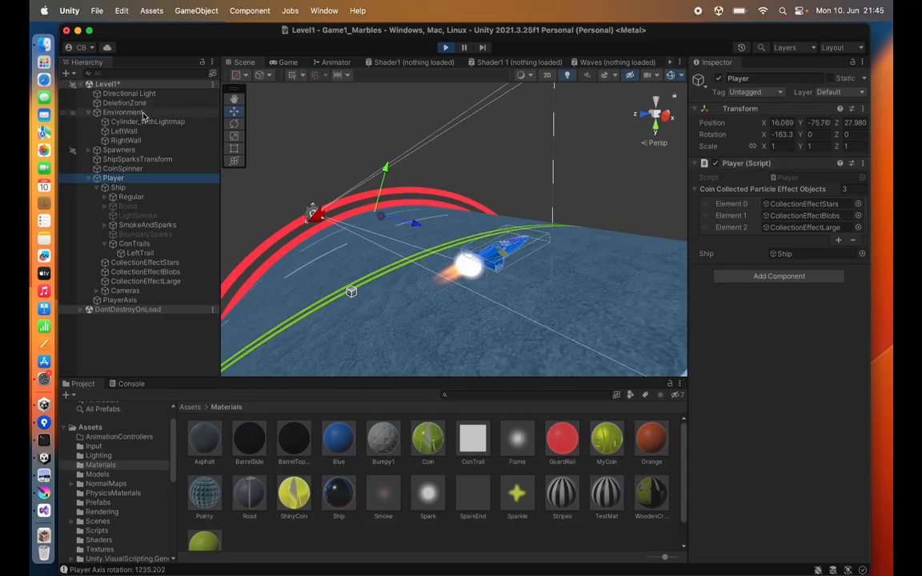
pyautogui.click(130, 124)
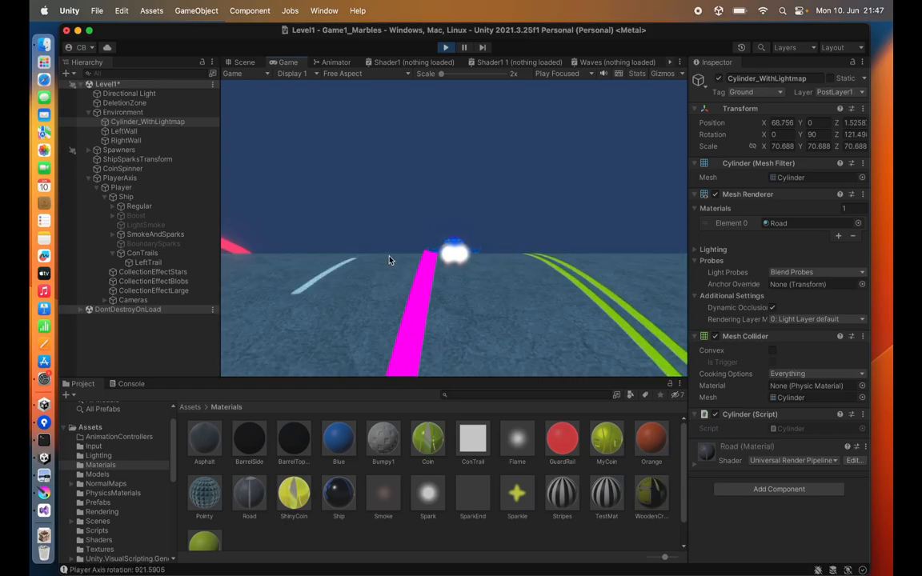
pyautogui.click(148, 262)
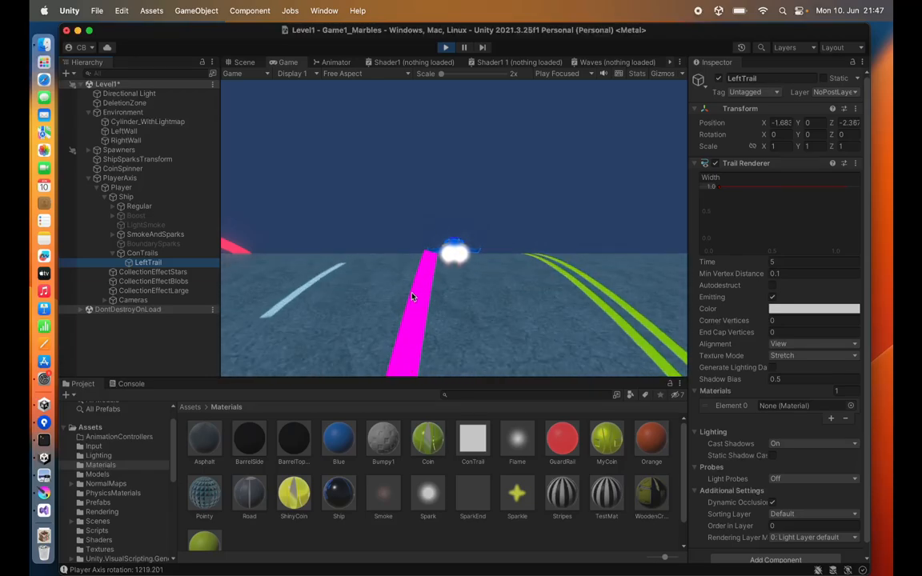
# Step: Create a new material named MyTrail in the Materials folder and assign it to LeftTrail's Trail Renderer
pyautogui.rightClick(304, 448)
pyautogui.moveTo(360, 256)
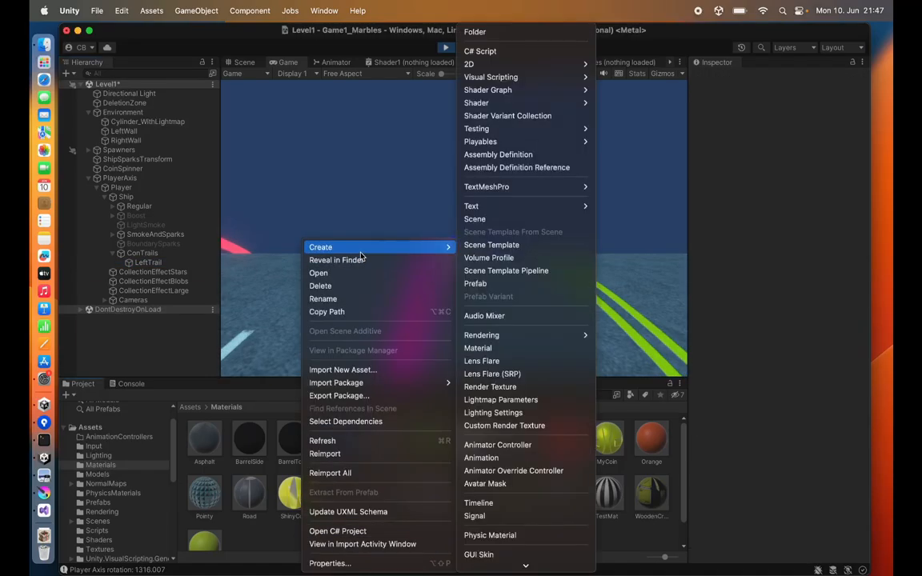
pyautogui.click(478, 348)
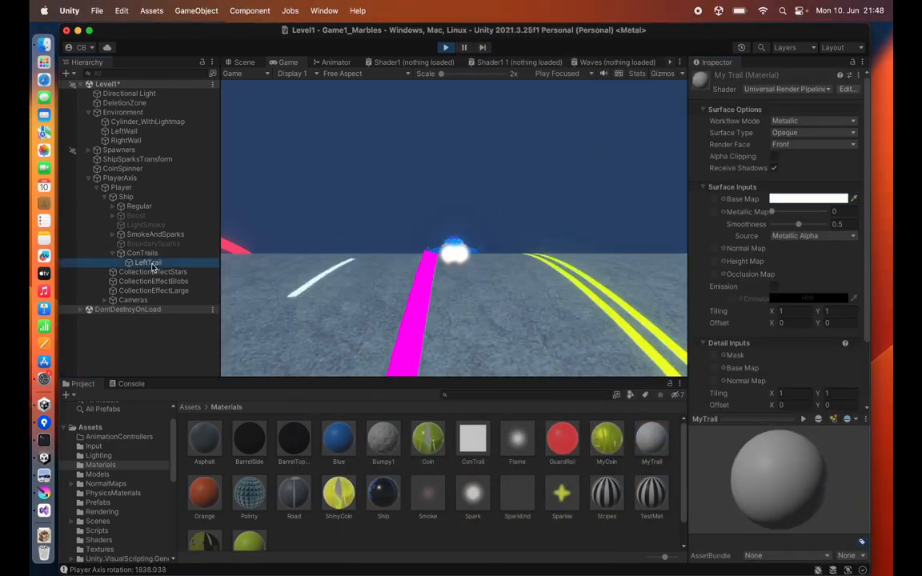
pyautogui.click(147, 264)
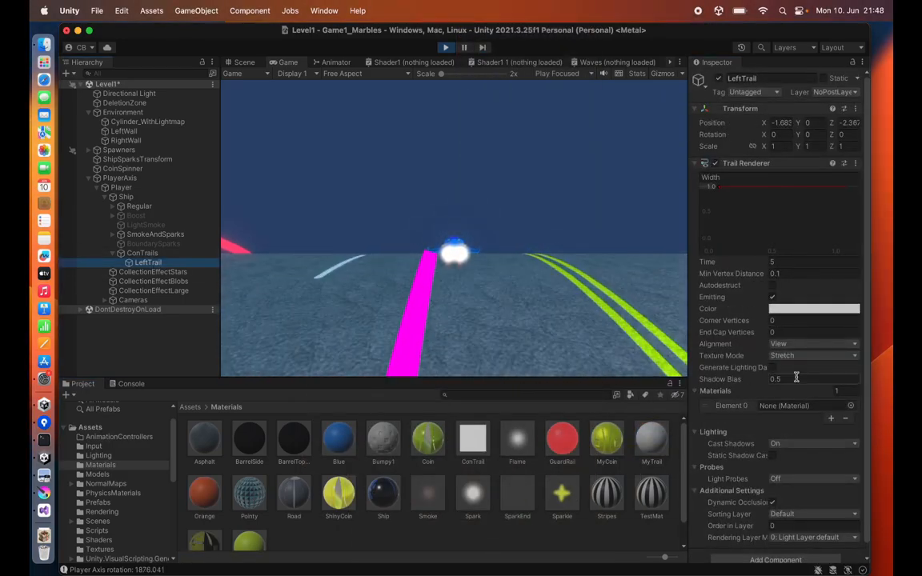
pyautogui.moveTo(764, 411); pyautogui.dragTo(765, 406)
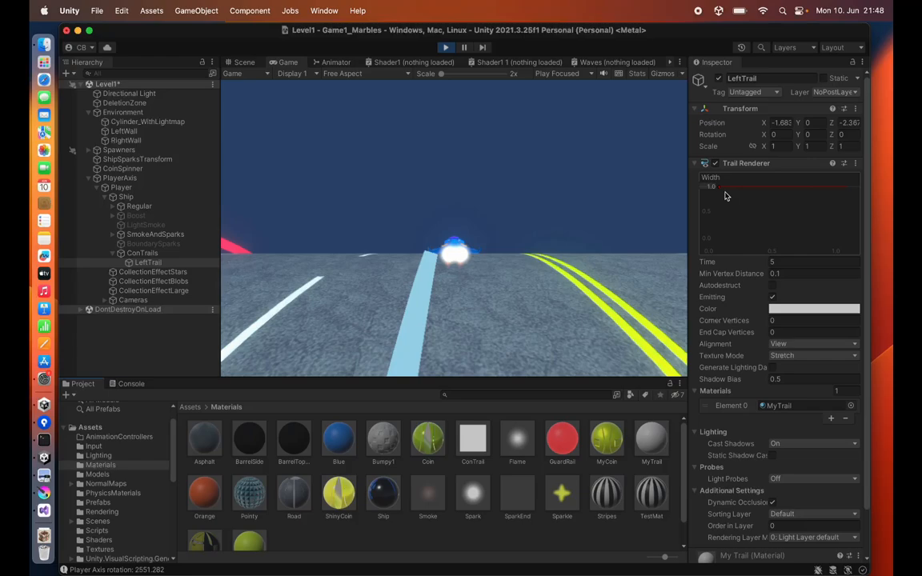
# Step: Lower the Trail Renderer's width curve and check the thinner trail in the Scene and Game views
pyautogui.moveTo(718, 191); pyautogui.dragTo(718, 222)
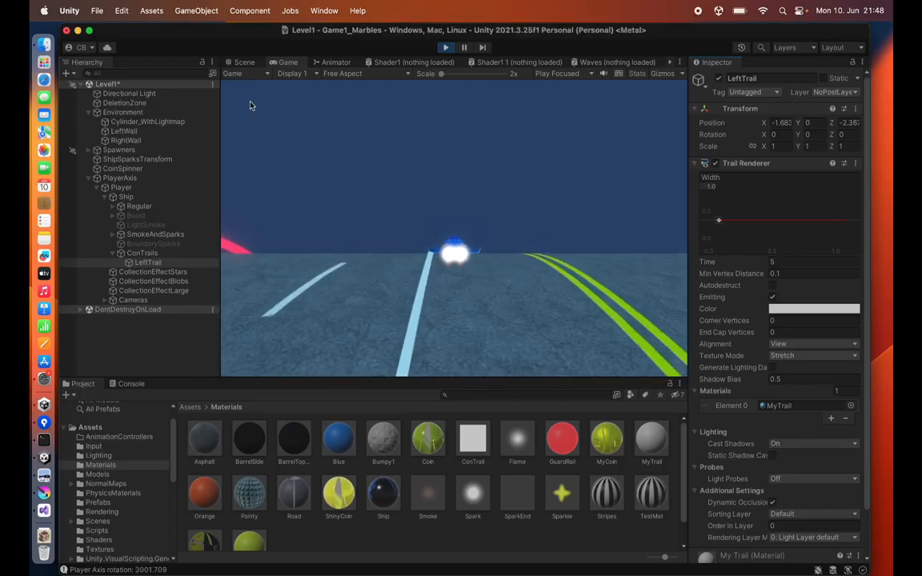
pyautogui.click(244, 62)
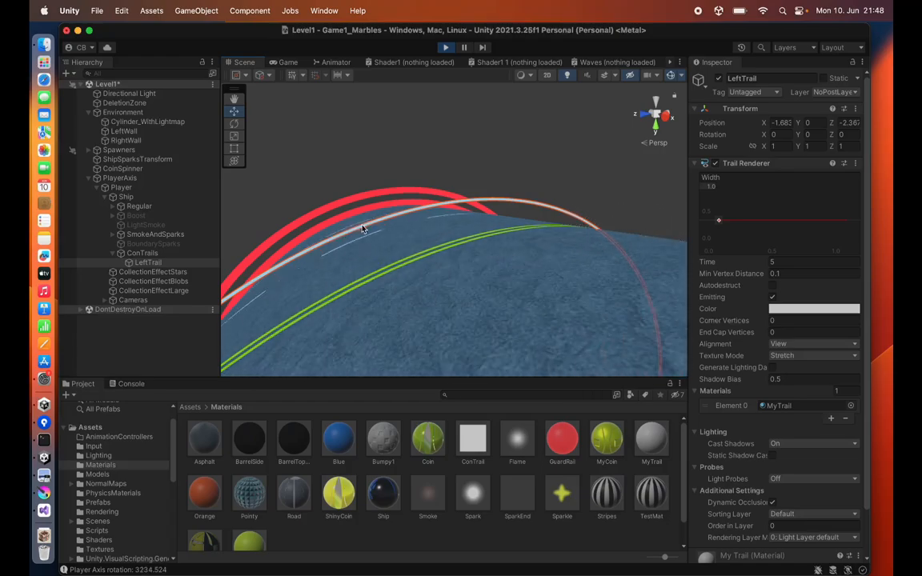
pyautogui.click(288, 62)
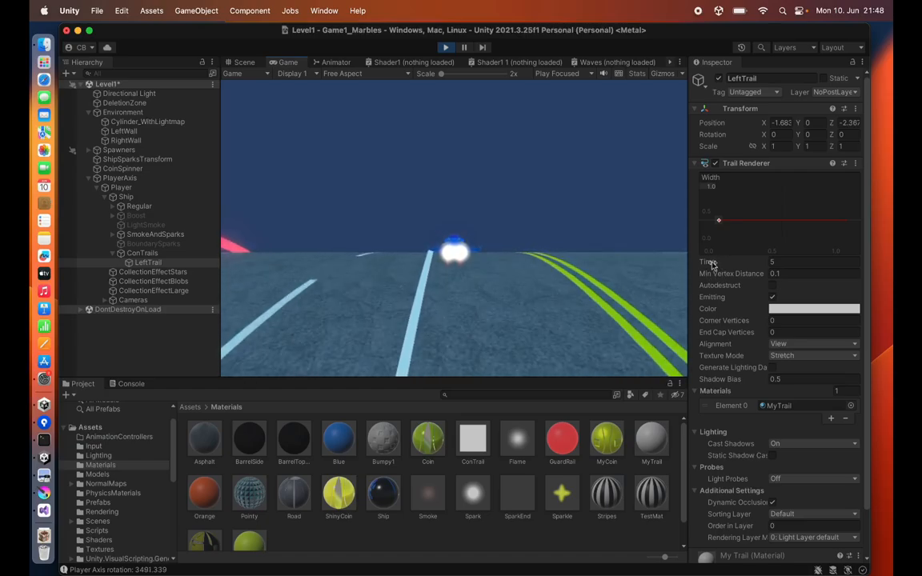
# Step: Set the trail's Time to 0.5 and compare the result in the Scene and Game views
pyautogui.click(775, 262)
pyautogui.write('1')
pyautogui.press('BackSpace')
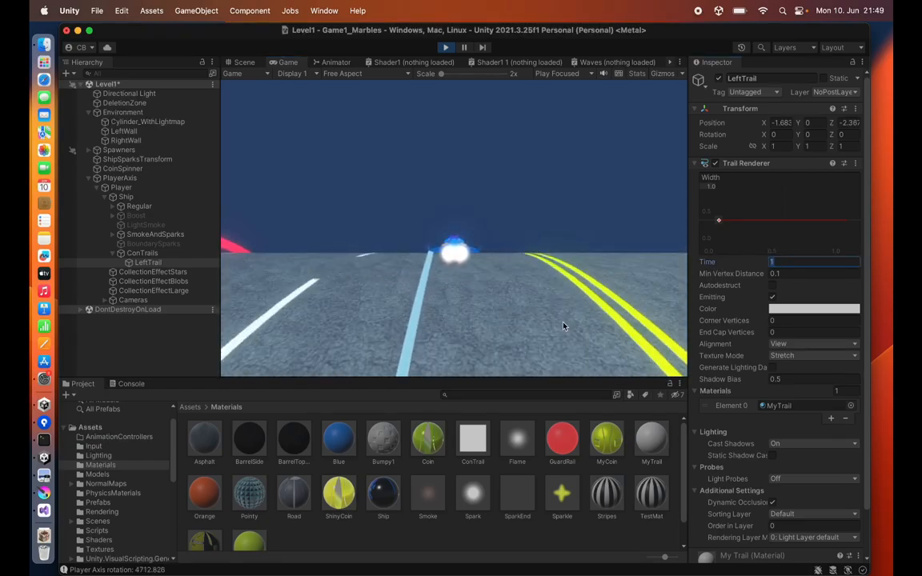
pyautogui.write('0.')
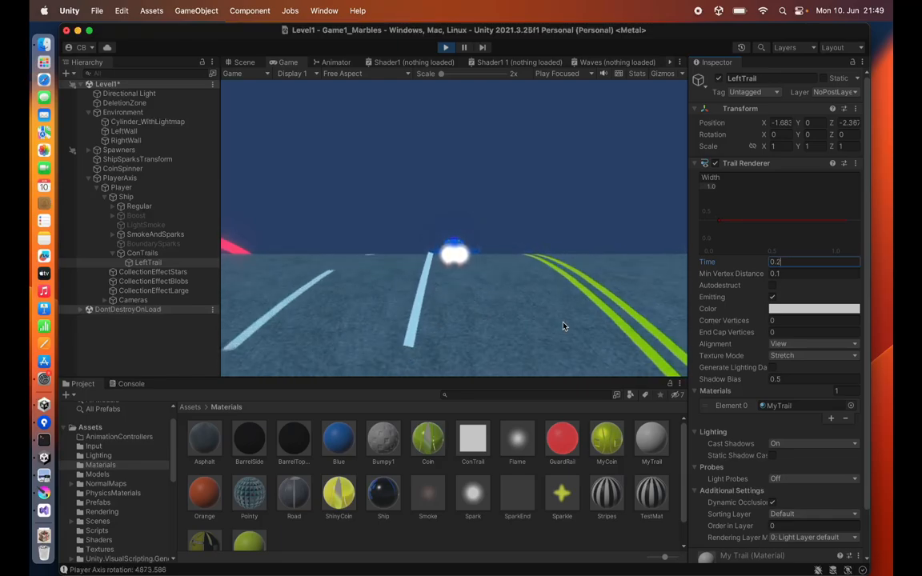
pyautogui.write('5')
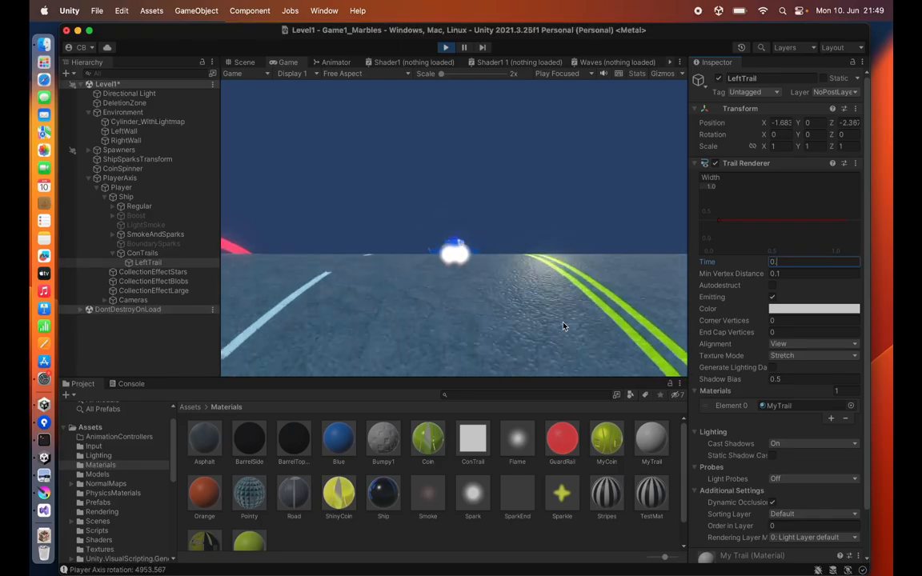
pyautogui.click(244, 61)
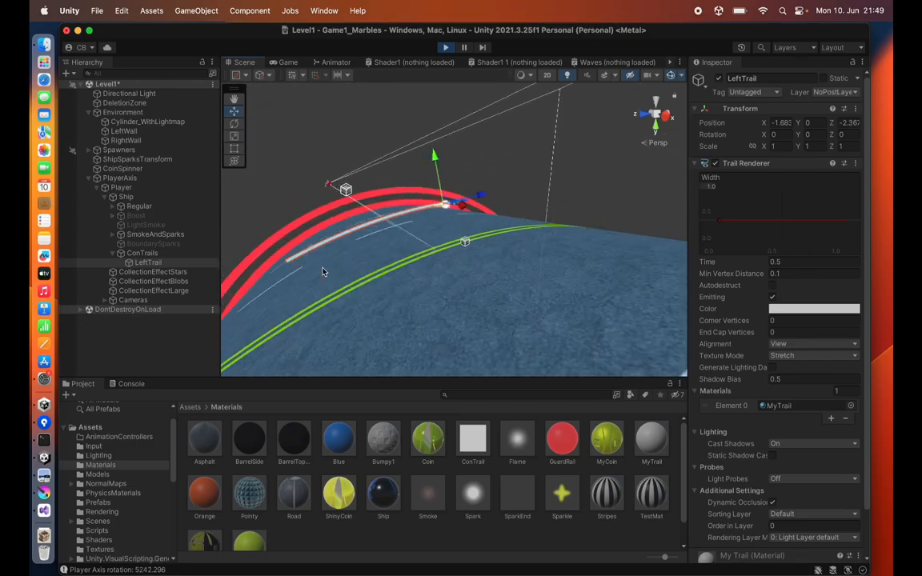
pyautogui.click(285, 63)
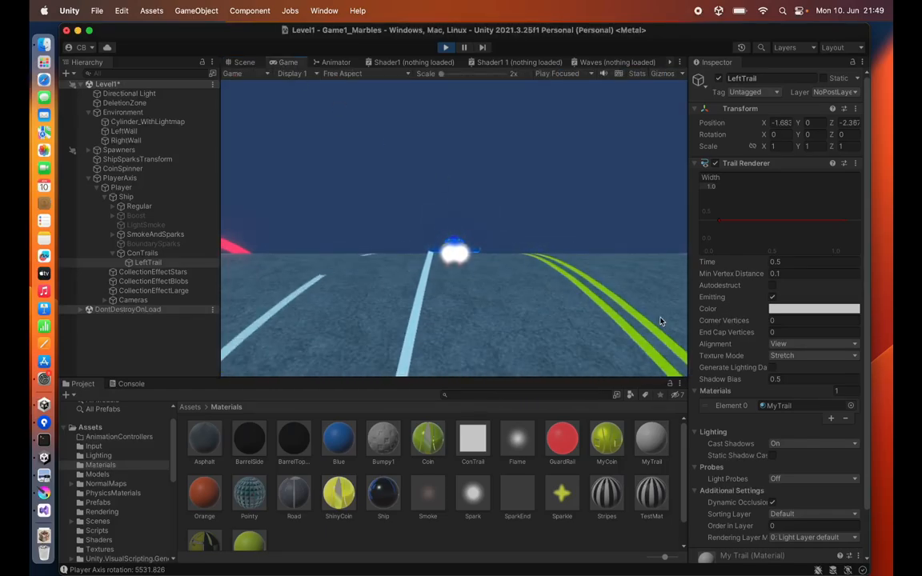
# Step: Edit the trail's color gradient so an alpha key at 53.8% has alpha 0, fading the trail out
pyautogui.click(786, 312)
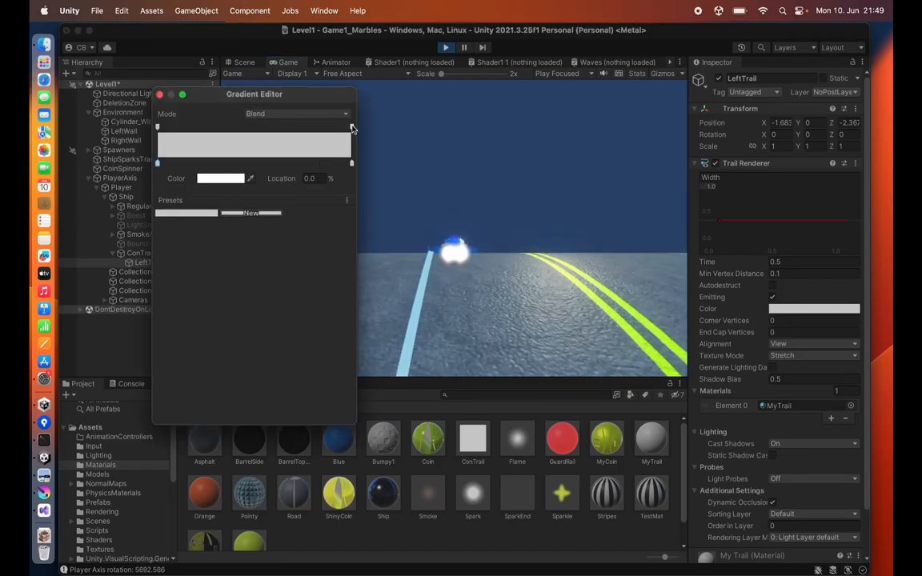
pyautogui.moveTo(351, 128); pyautogui.dragTo(261, 128)
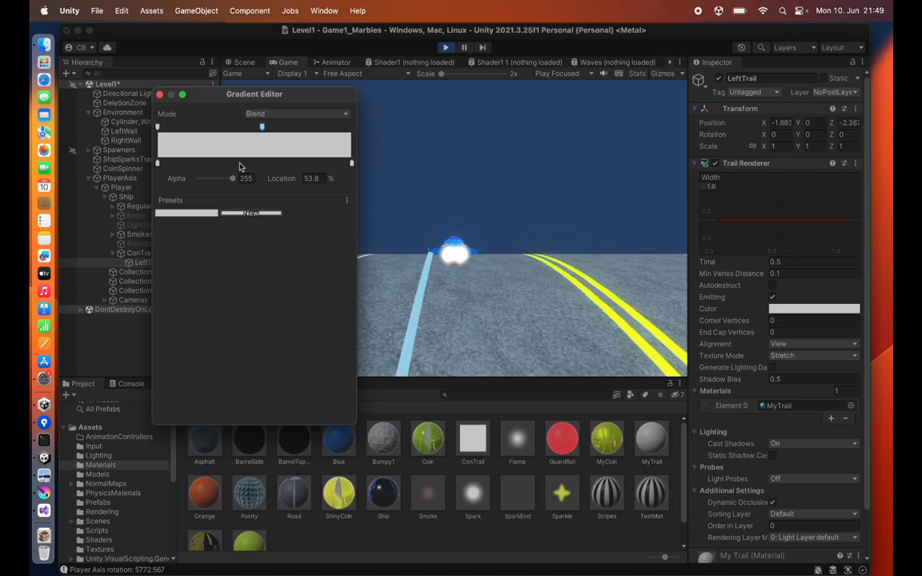
pyautogui.moveTo(232, 178); pyautogui.dragTo(191, 182)
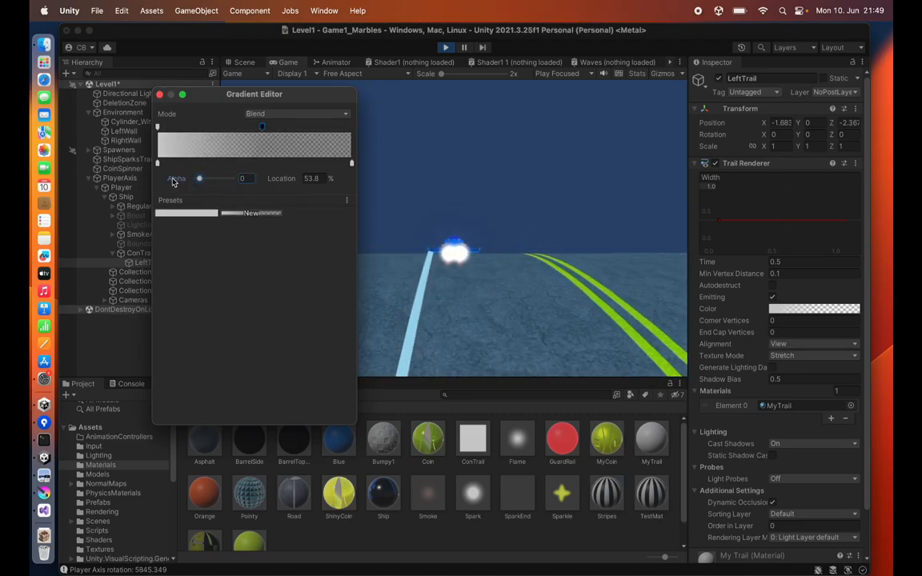
pyautogui.click(409, 339)
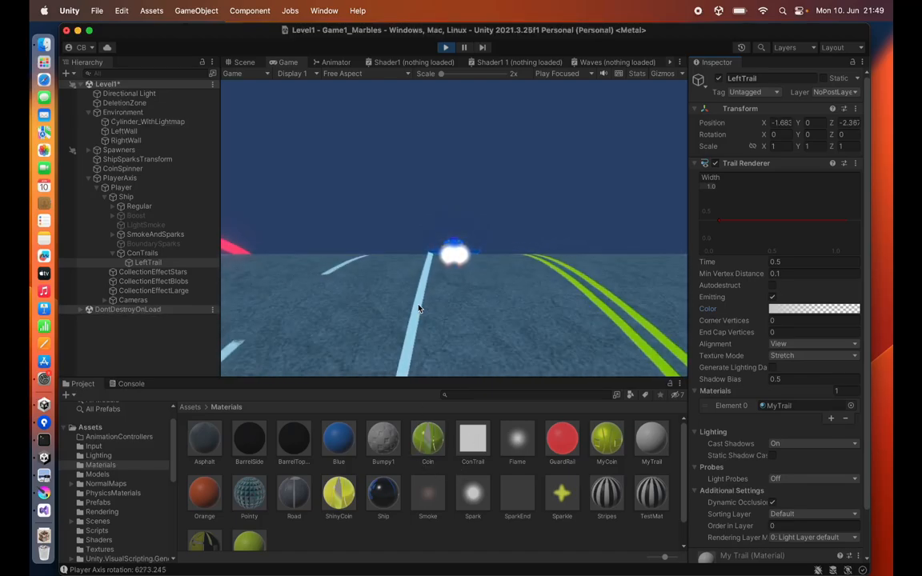
# Step: Switch the MyTrail material's shader to Particles/Standard Unlit with Additive rendering mode
pyautogui.click(649, 439)
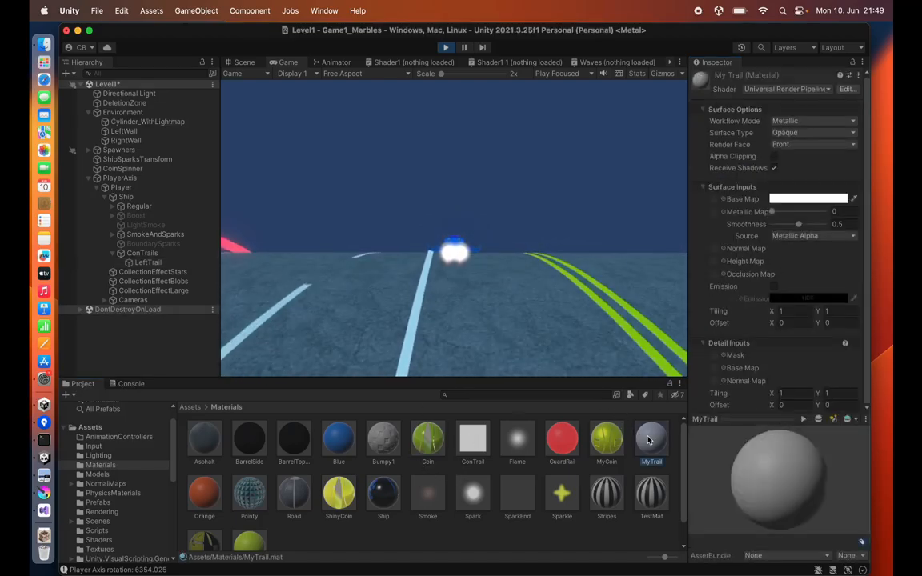
pyautogui.click(766, 90)
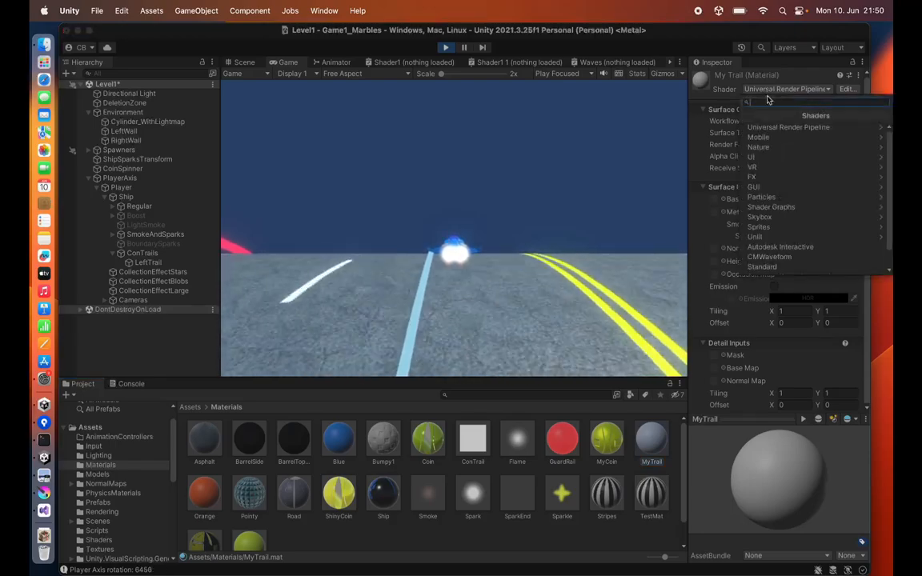
pyautogui.click(770, 198)
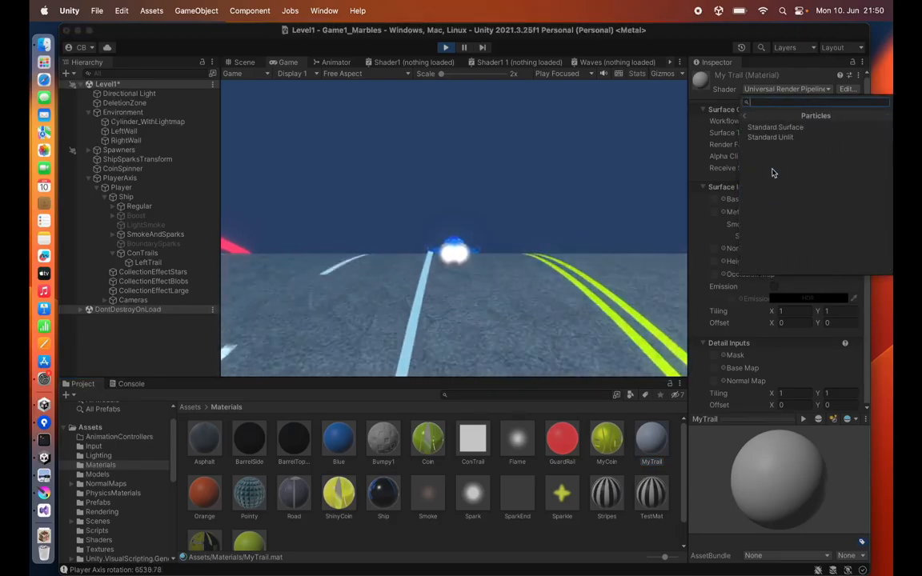
pyautogui.click(768, 140)
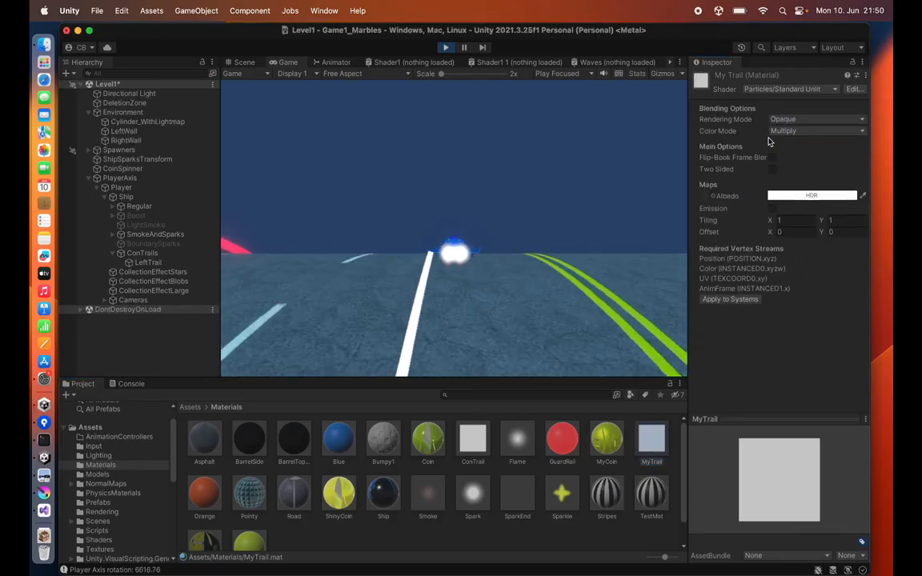
pyautogui.click(778, 121)
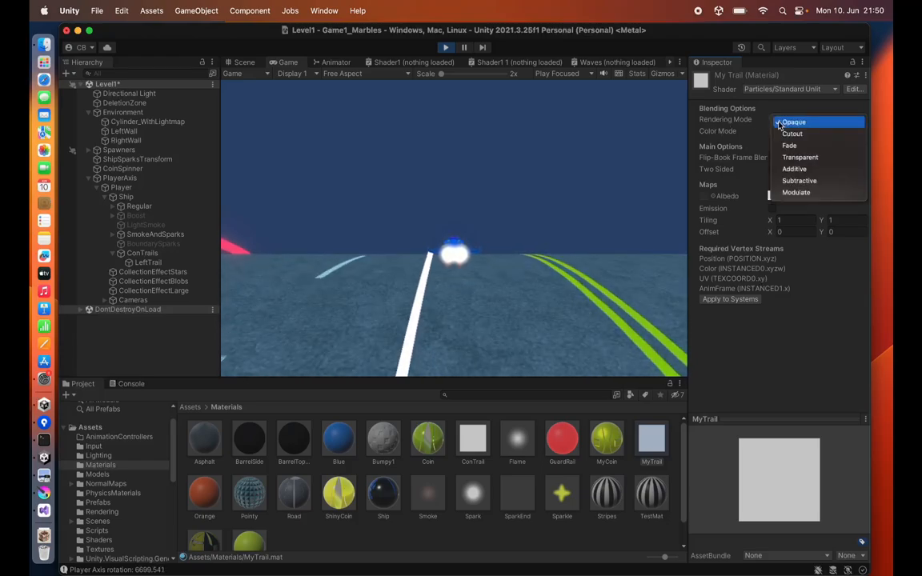
pyautogui.click(790, 170)
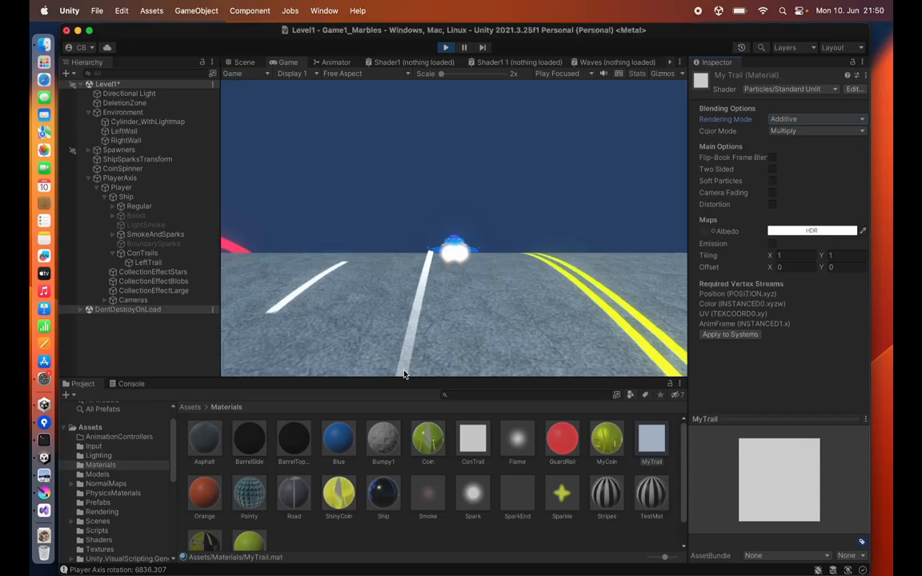
# Step: Move the LeftTrail color gradient's transparent alpha key to 47.6% and add a key to the middle of the width curve
pyautogui.click(147, 263)
pyautogui.click(814, 308)
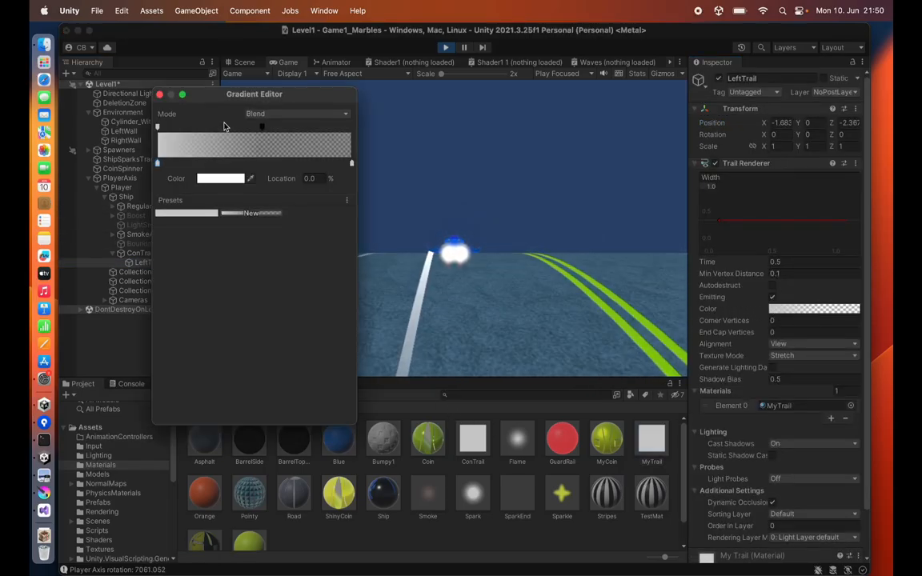
pyautogui.moveTo(236, 96); pyautogui.dragTo(616, 216)
pyautogui.click(643, 247)
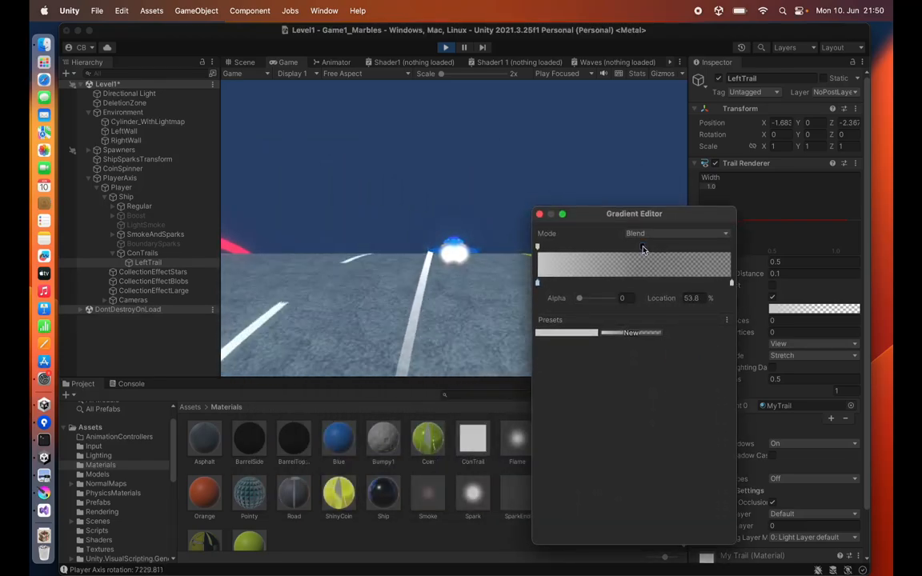
pyautogui.moveTo(642, 247); pyautogui.dragTo(623, 250)
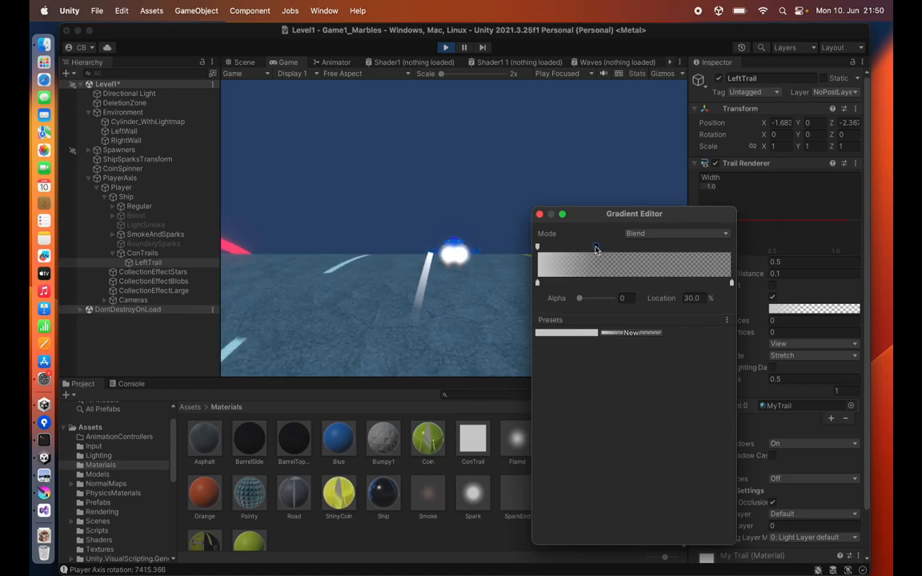
pyautogui.moveTo(611, 250); pyautogui.dragTo(629, 252)
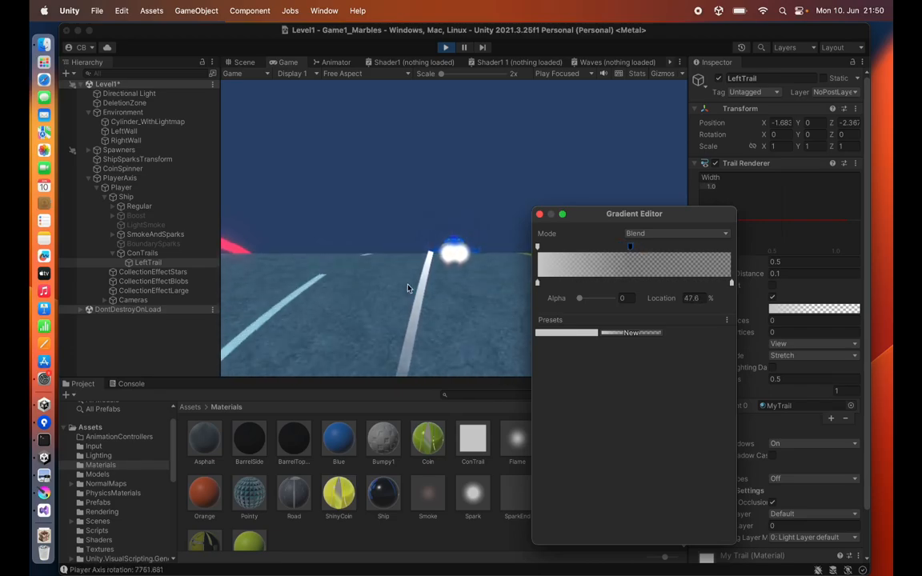
pyautogui.click(540, 215)
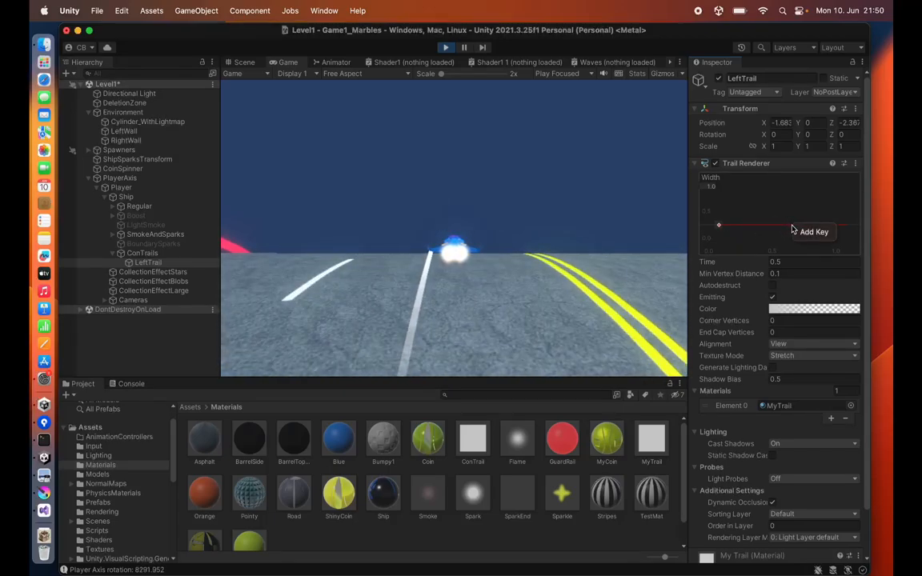
pyautogui.doubleClick(796, 226)
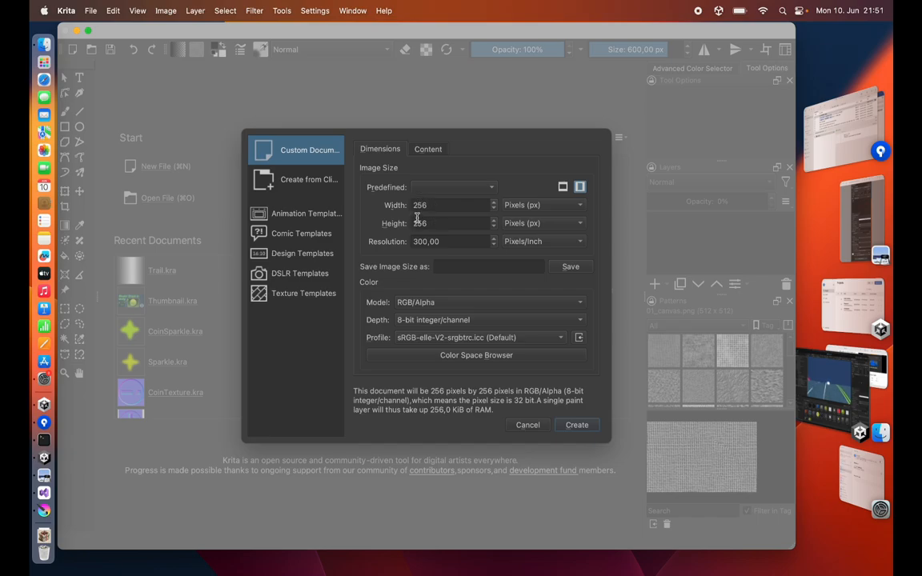
# Step: Switch to Krita, create a new 256 × 256 document, and add a white fill layer
pyautogui.click(573, 425)
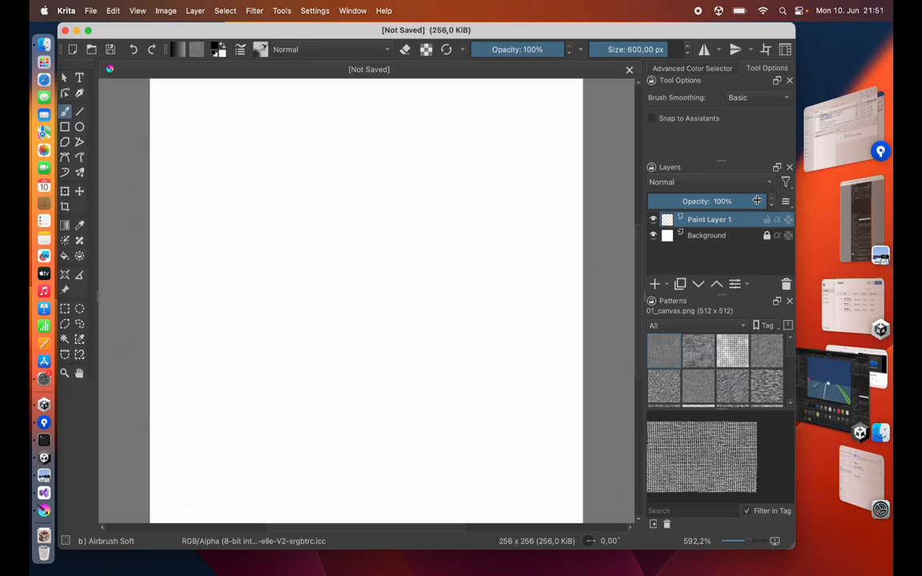
pyautogui.click(667, 286)
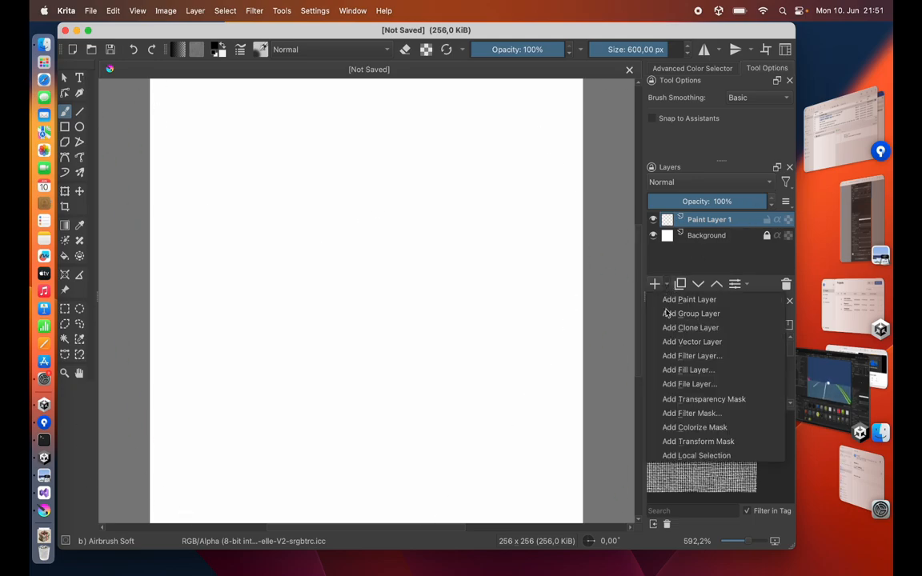
pyautogui.click(677, 370)
pyautogui.click(519, 299)
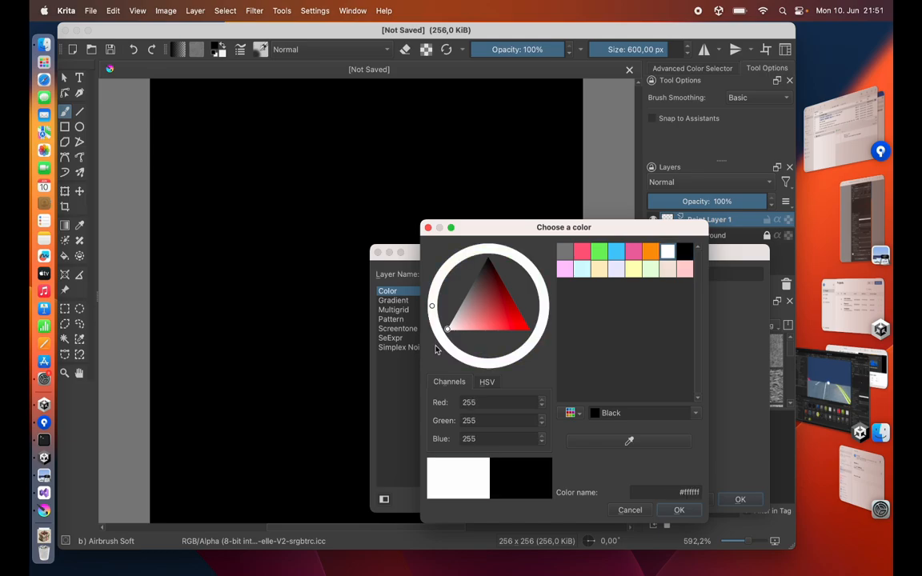
pyautogui.click(679, 510)
pyautogui.click(740, 499)
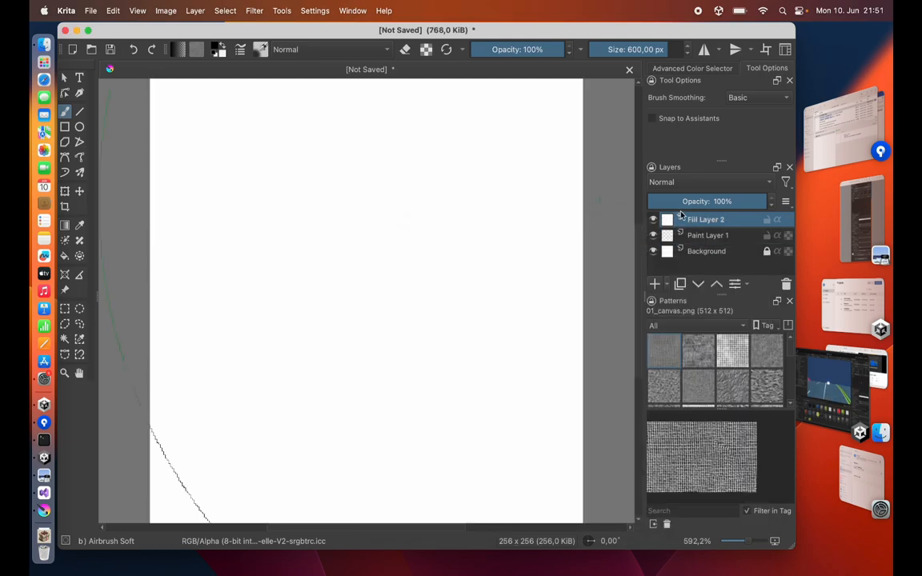
# Step: Add a transparency mask to the fill layer and pick the Foreground to Transparent gradient
pyautogui.rightClick(700, 226)
pyautogui.moveTo(680, 401)
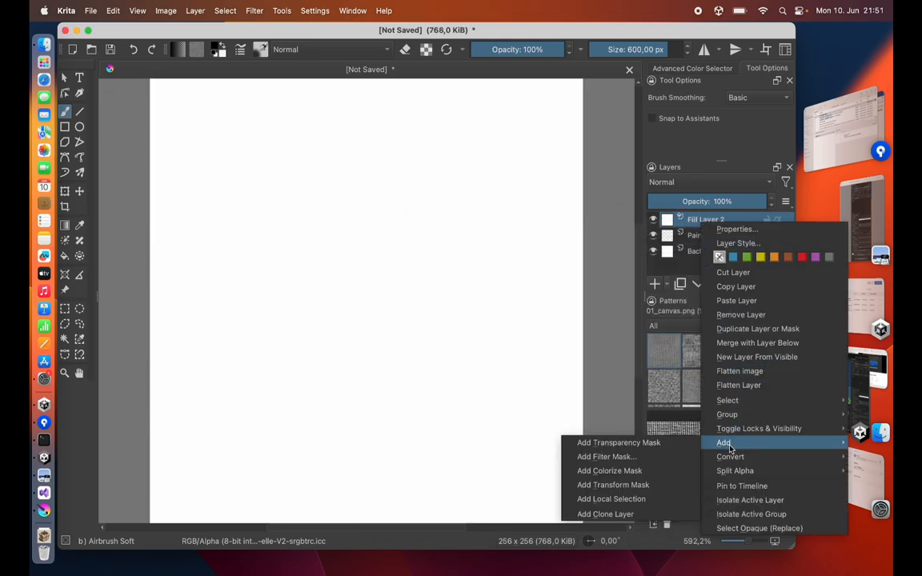
pyautogui.click(552, 400)
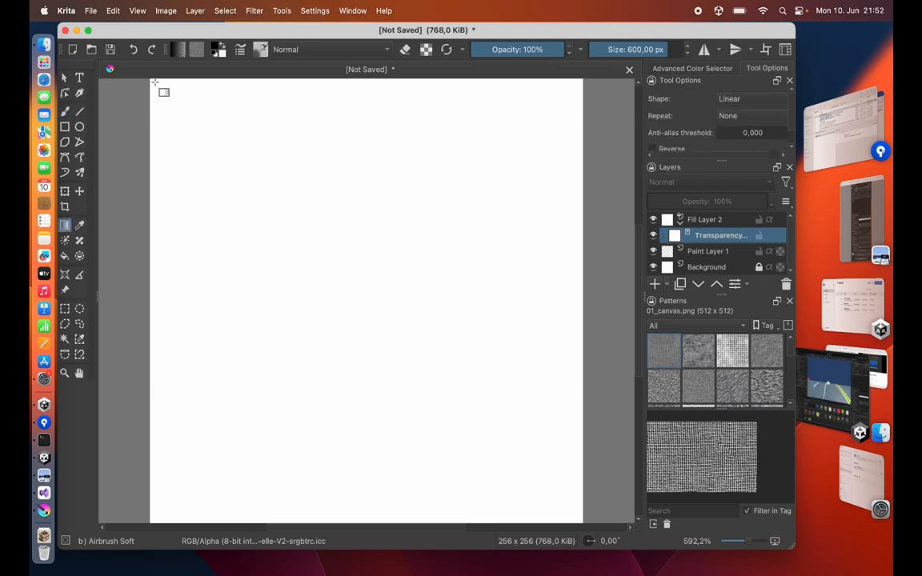
pyautogui.click(180, 49)
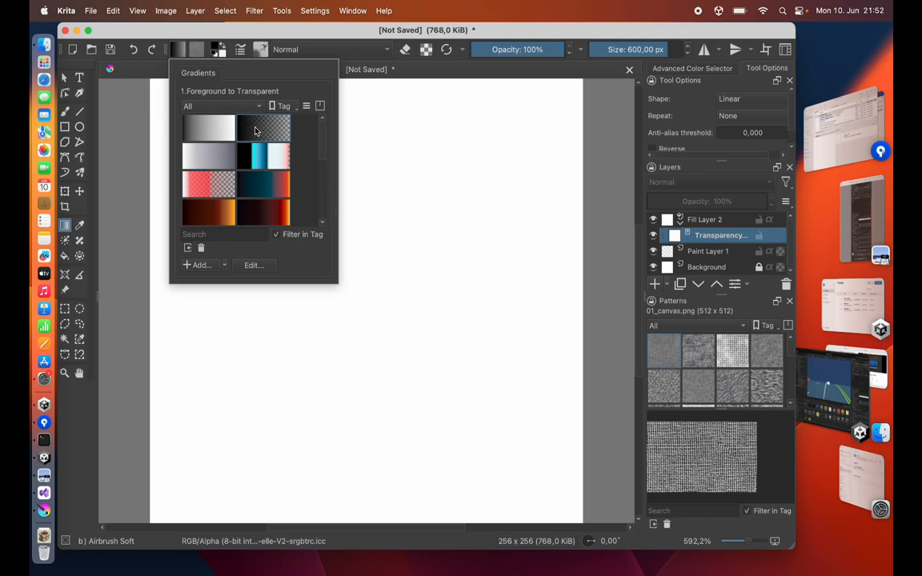
pyautogui.click(154, 305)
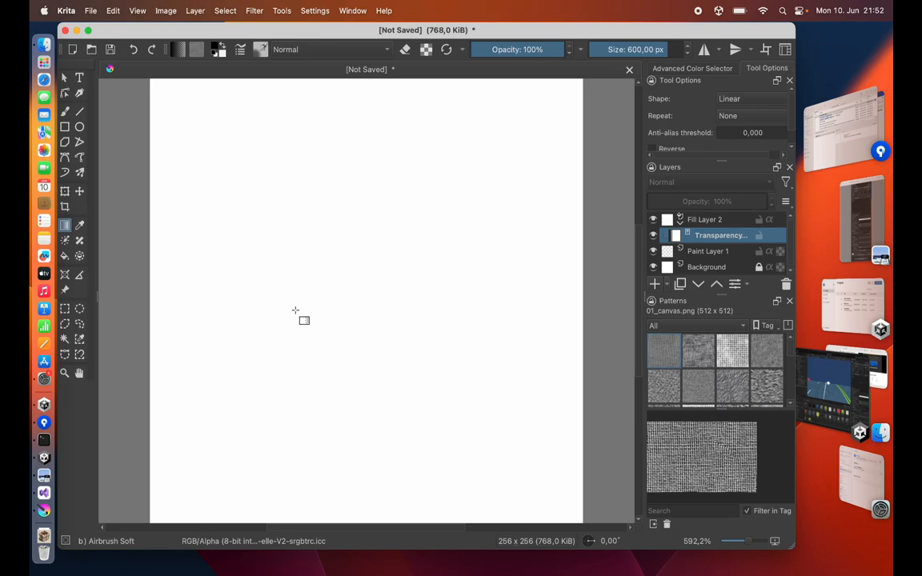
# Step: Hide the background layer and draw gradients on the mask so the white fades to transparent at both sides
pyautogui.click(654, 267)
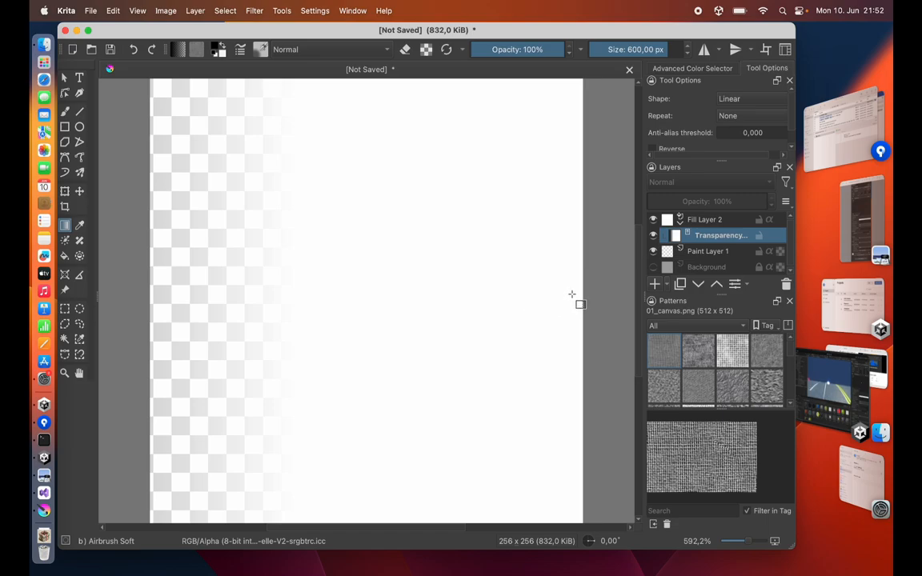
pyautogui.moveTo(473, 294); pyautogui.dragTo(487, 295)
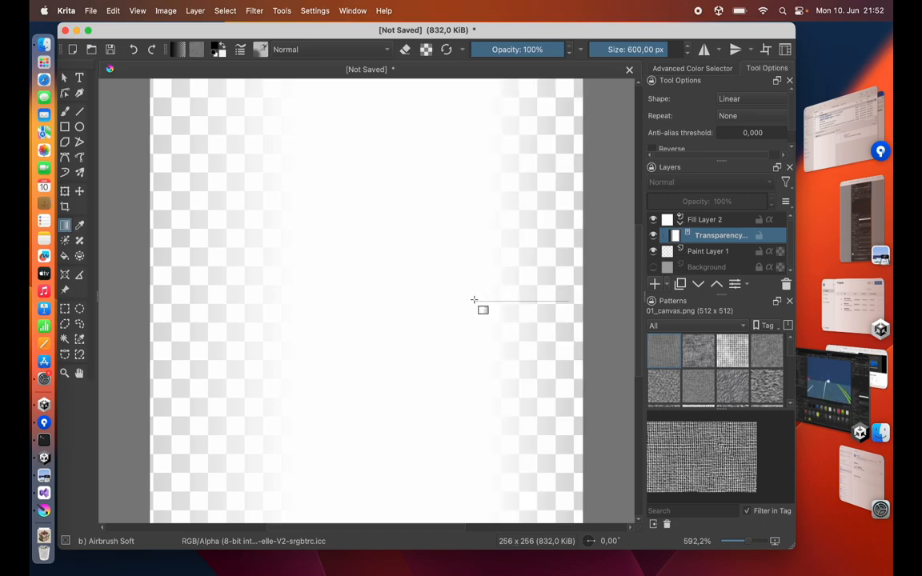
pyautogui.moveTo(474, 300); pyautogui.dragTo(462, 302)
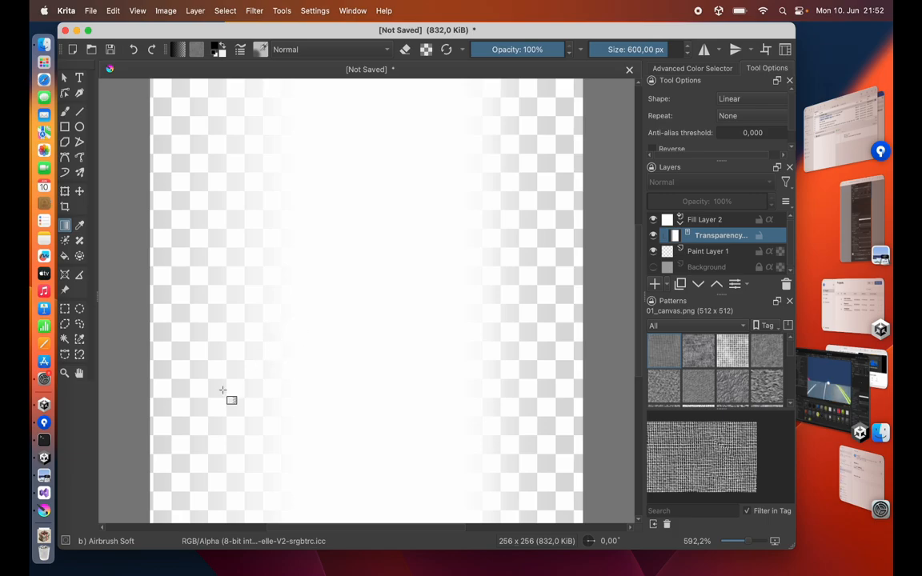
# Step: Export the image as MyConTrail.png in PNG format
pyautogui.click(90, 11)
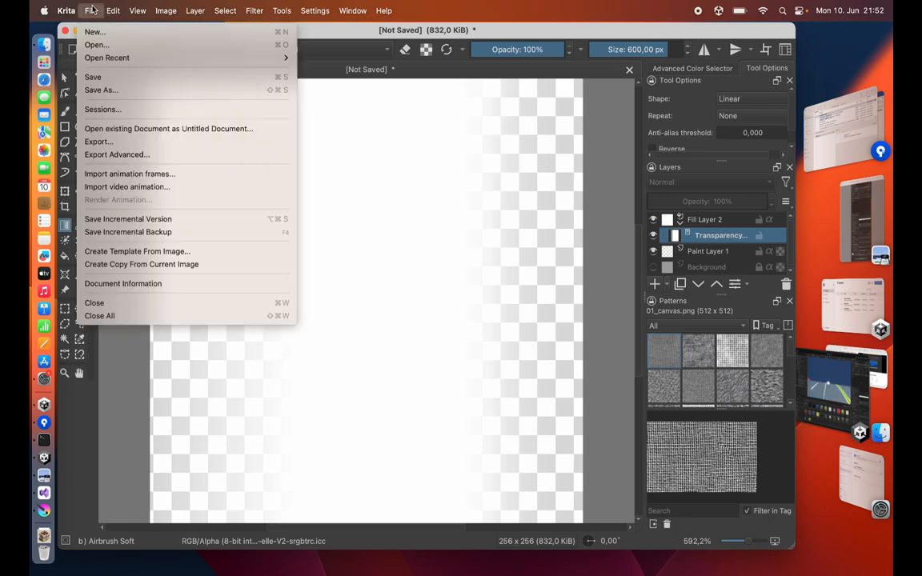
pyautogui.click(104, 140)
pyautogui.click(482, 312)
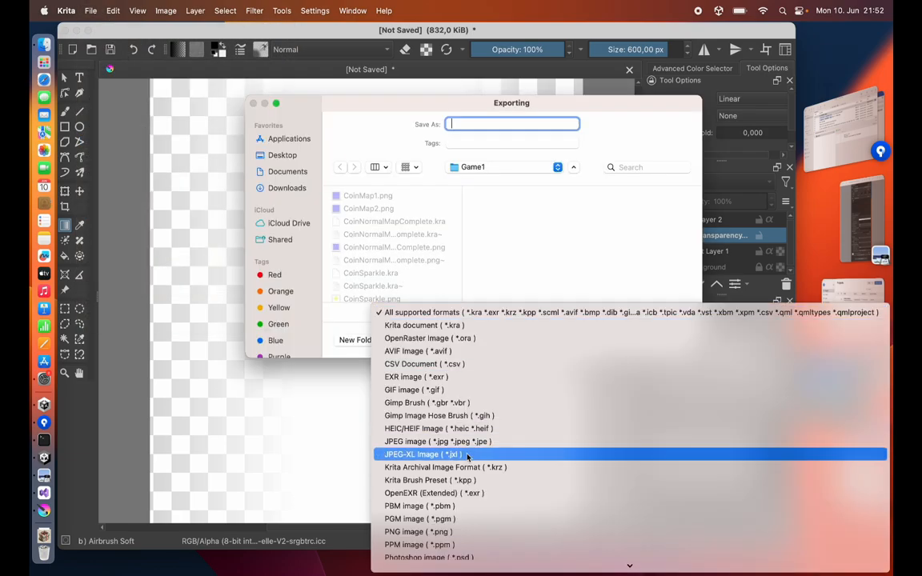
pyautogui.scroll(-5, 465, 459)
pyautogui.click(438, 416)
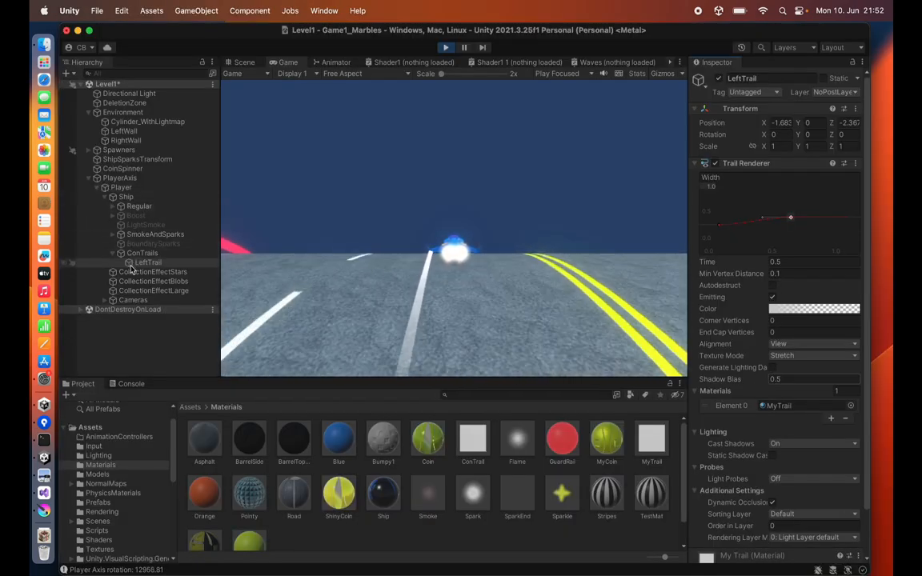
# Step: Import MyConTrail.png into the Unity project and assign it as the MyTrail material's Albedo texture
pyautogui.moveTo(392, 192); pyautogui.dragTo(384, 474)
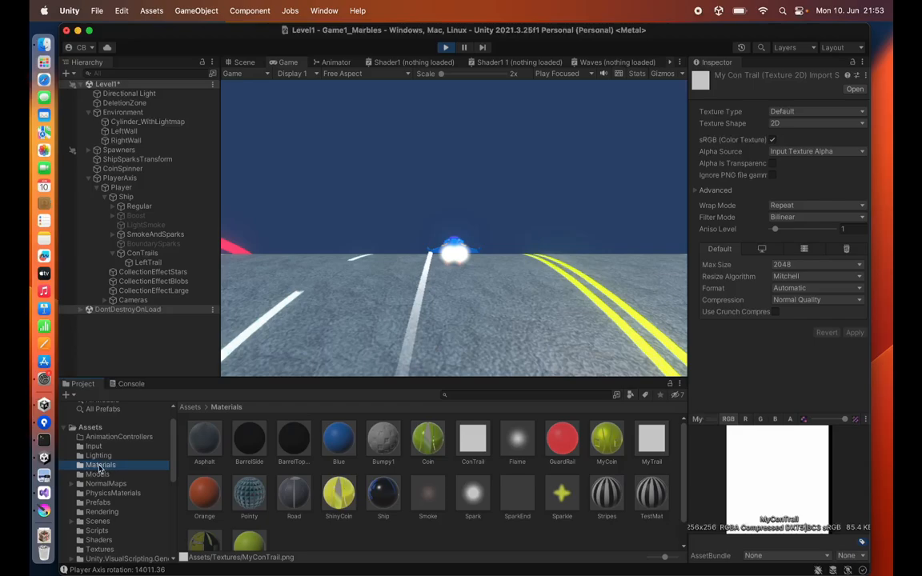
pyautogui.click(652, 440)
pyautogui.click(712, 232)
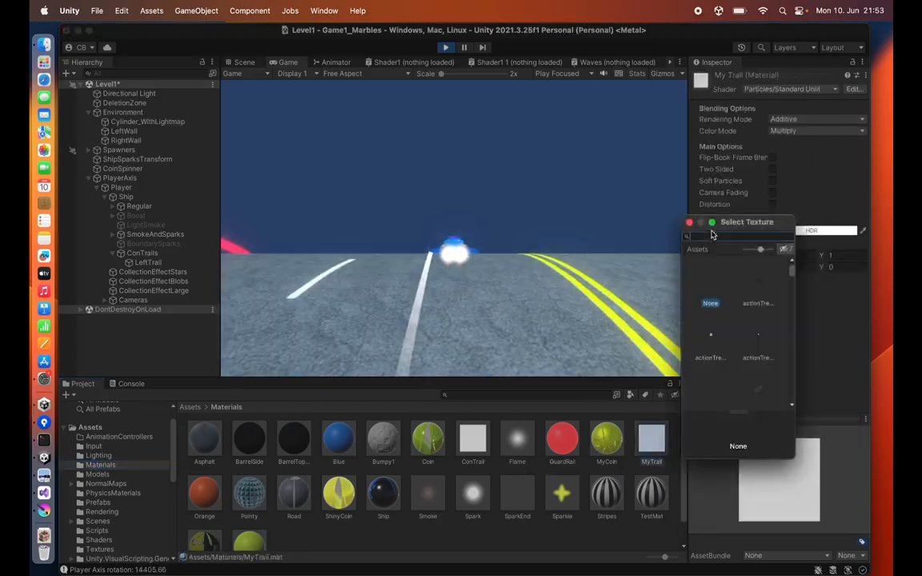
pyautogui.write('my')
pyautogui.doubleClick(760, 290)
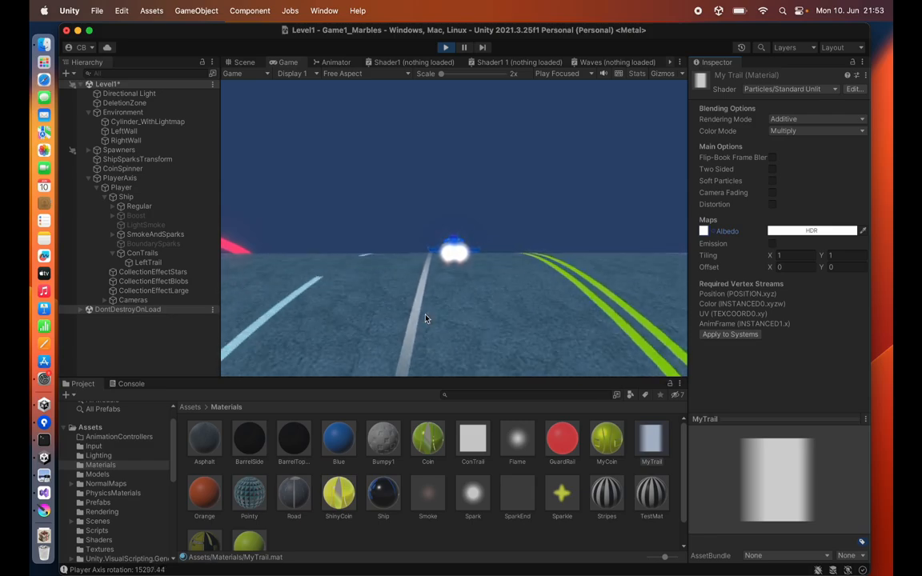
# Step: Open MyConTrail.png from Finder in Preview, rotate it a quarter turn, and close it
pyautogui.press('super+Tab')
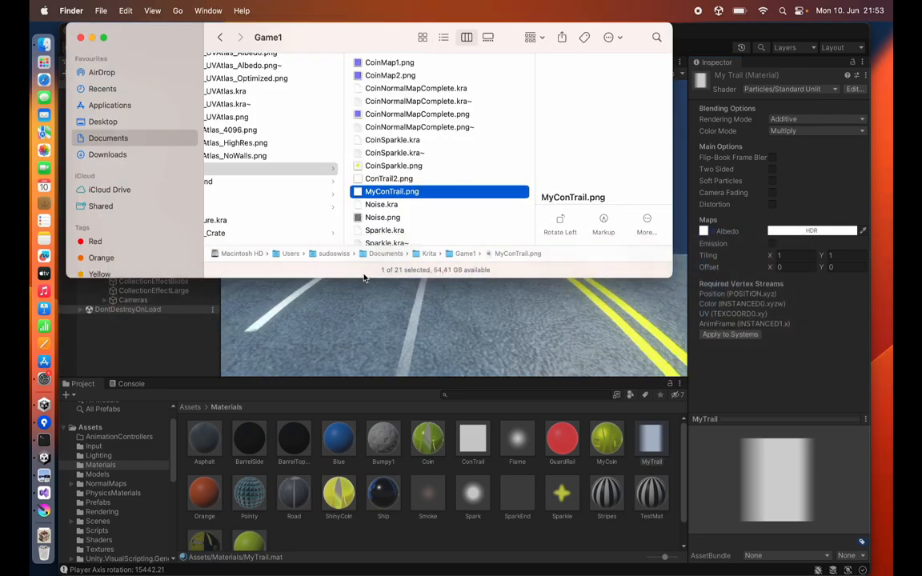
pyautogui.doubleClick(392, 191)
pyautogui.click(403, 39)
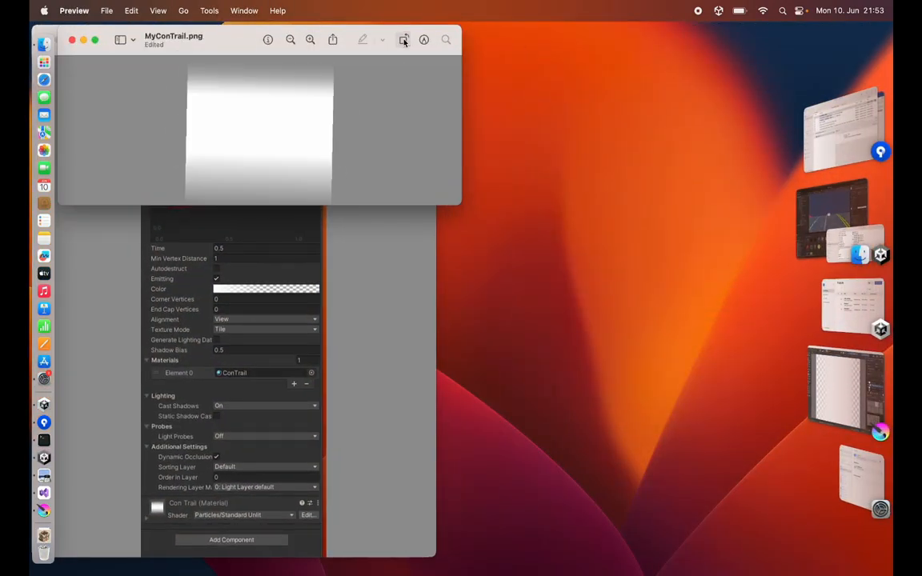
pyautogui.press('super+w')
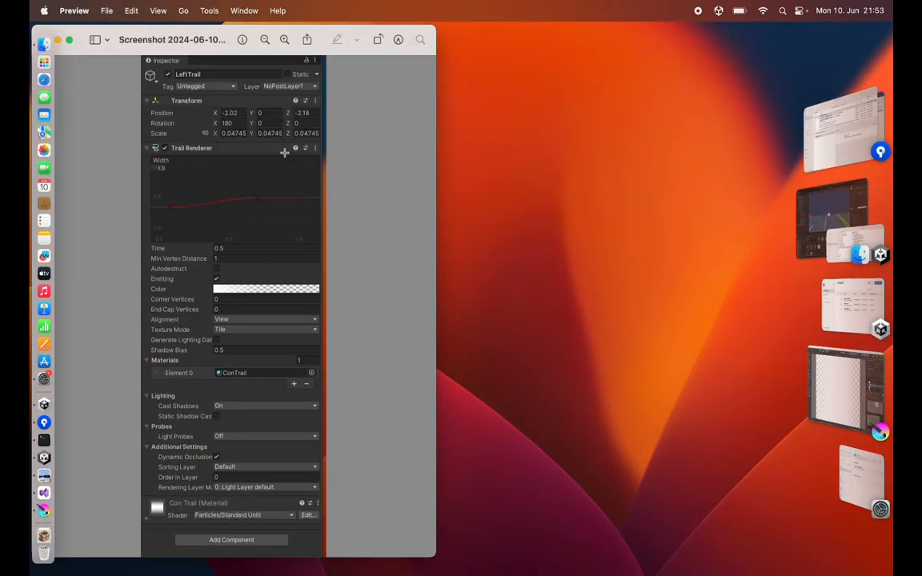
# Step: Return to Unity and select the MyConTrail texture in the Textures folder
pyautogui.press('super+Tab')
pyautogui.moveTo(375, 193); pyautogui.dragTo(372, 522)
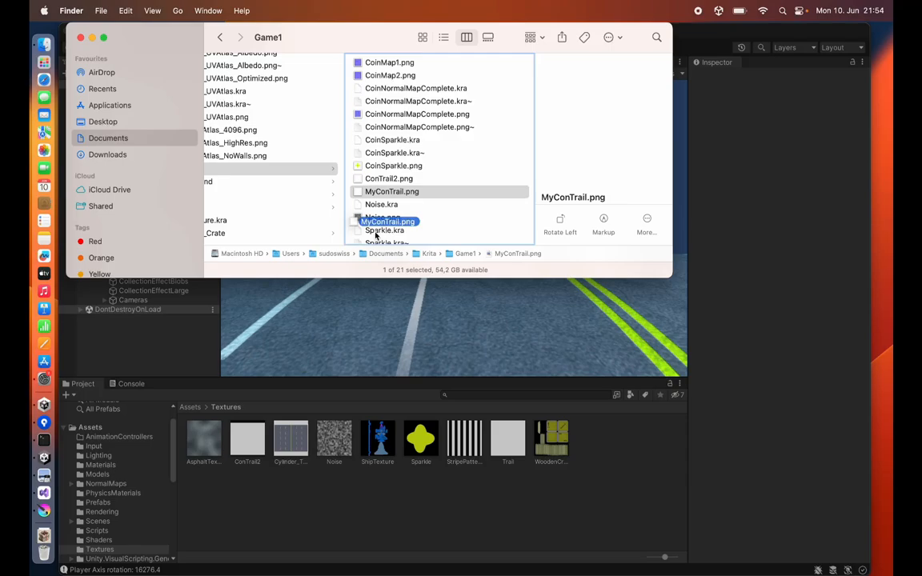
pyautogui.click(360, 530)
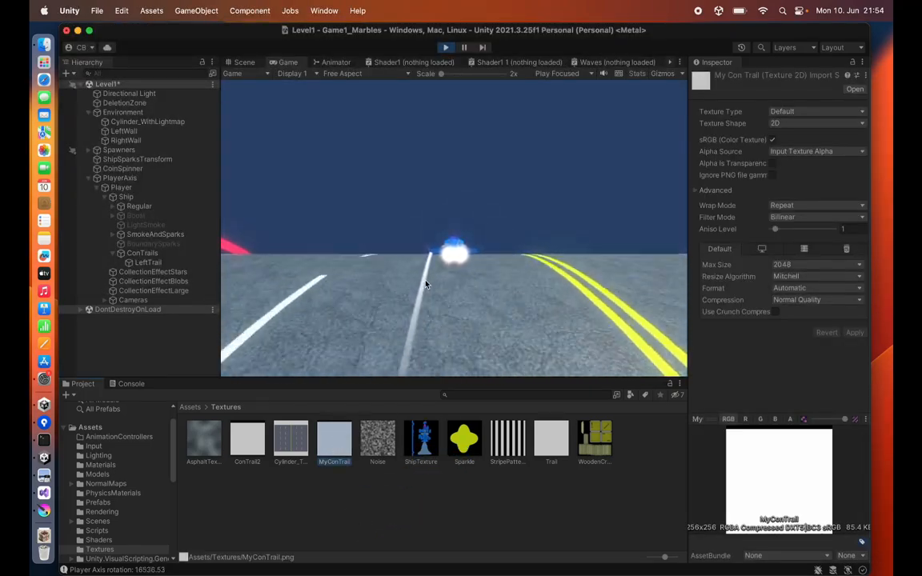
# Step: Raise the LeftTrail width curve's start and middle keys slightly
pyautogui.click(152, 262)
pyautogui.moveTo(717, 226); pyautogui.dragTo(718, 219)
pyautogui.moveTo(790, 217); pyautogui.dragTo(790, 210)
pyautogui.click(154, 263)
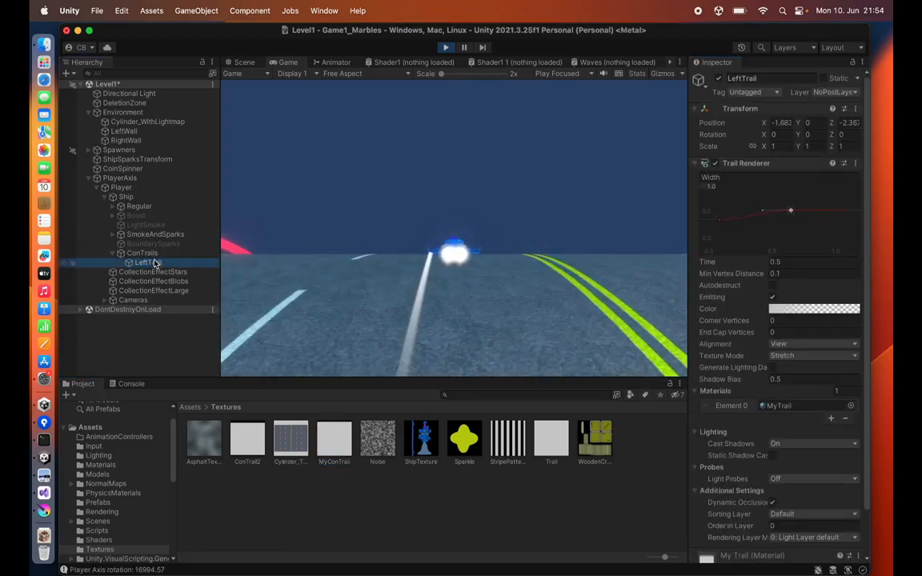
# Step: Duplicate LeftTrail and rename the copy RightTrail
pyautogui.press('super+d')
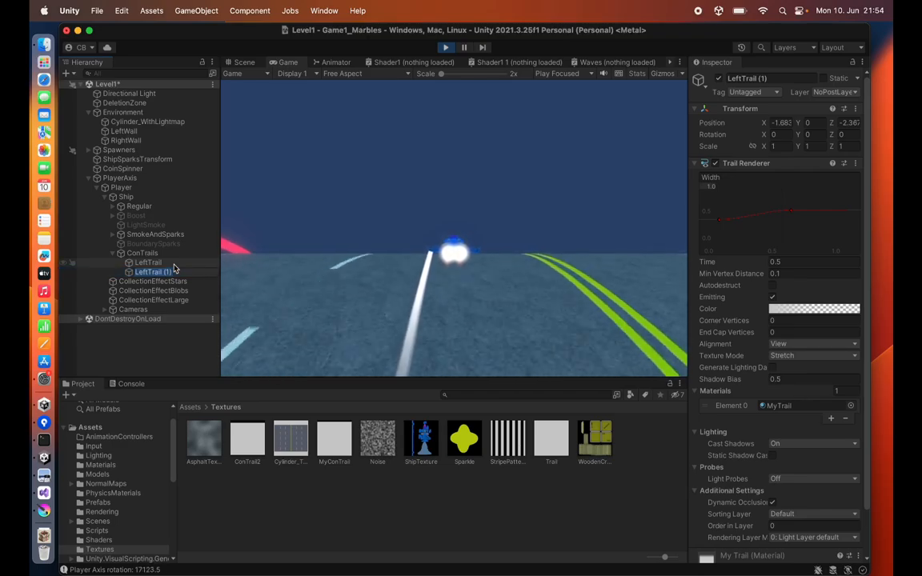
pyautogui.write('RightTrail')
pyautogui.press('Return')
# Step: Move RightTrail in the Scene view to the ship's right side, at X about 1.94
pyautogui.click(243, 62)
pyautogui.click(464, 48)
pyautogui.scroll(-3, 470, 174)
pyautogui.moveTo(510, 230); pyautogui.dragTo(680, 241)
pyautogui.click(464, 48)
pyautogui.click(287, 63)
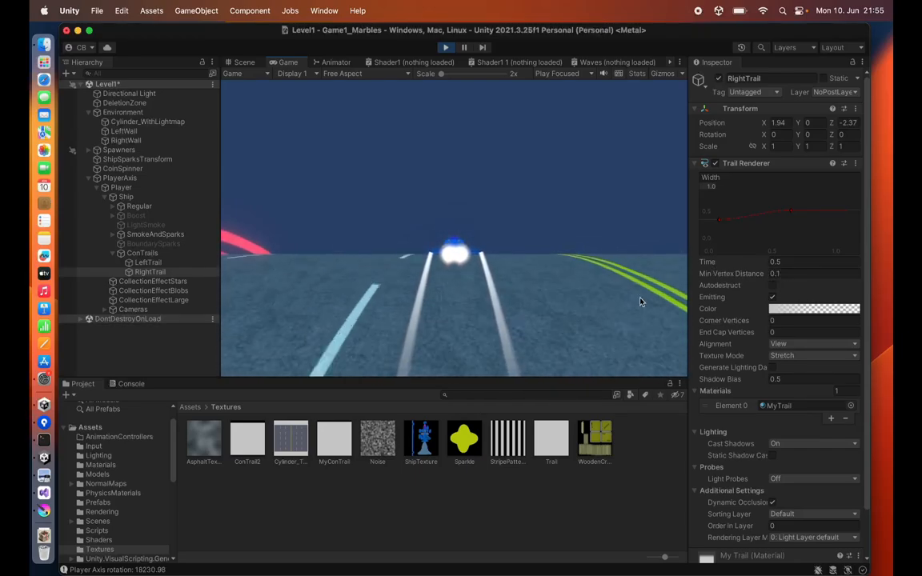
# Step: Set RightTrail's Min Vertex Distance to 1
pyautogui.click(784, 274)
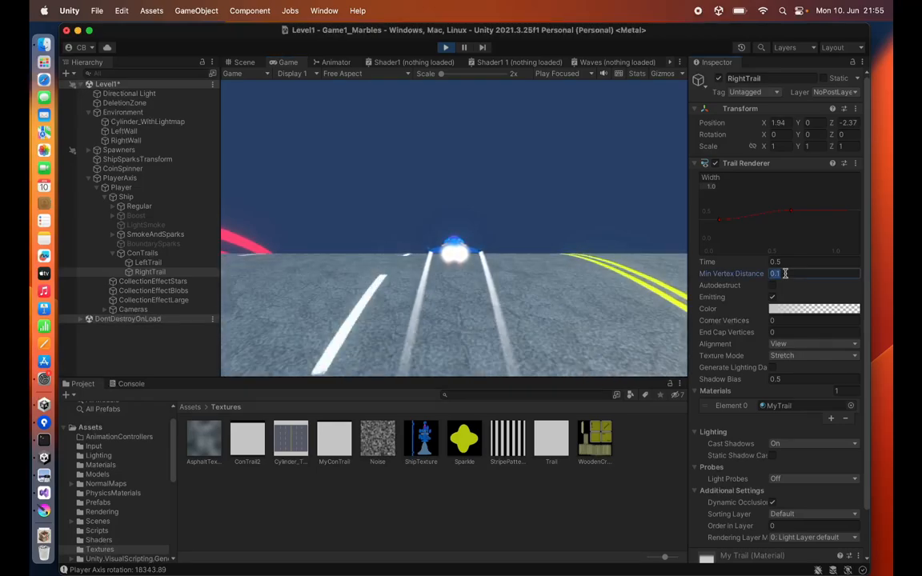
pyautogui.write('1')
pyautogui.press('Return')
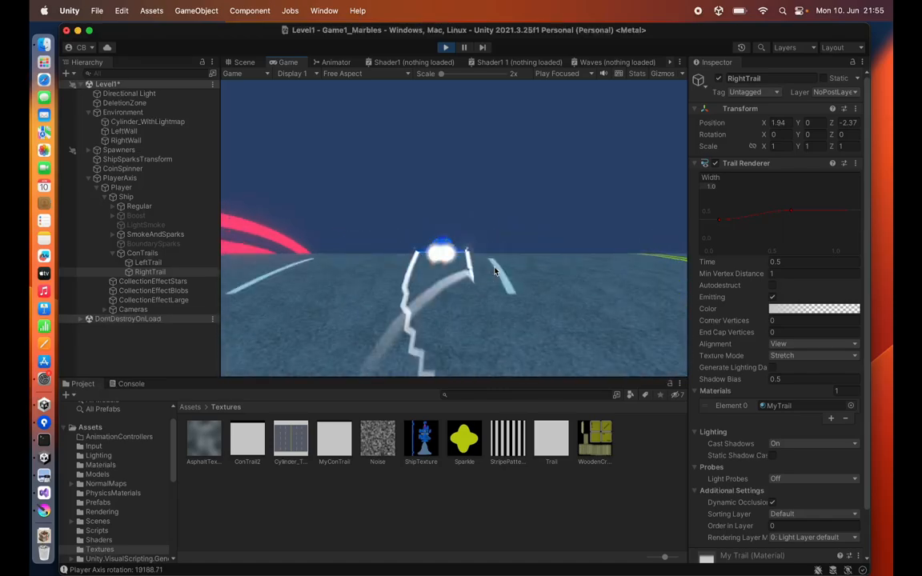
# Step: Set LeftTrail's Min Vertex Distance to 1
pyautogui.click(148, 262)
pyautogui.click(788, 274)
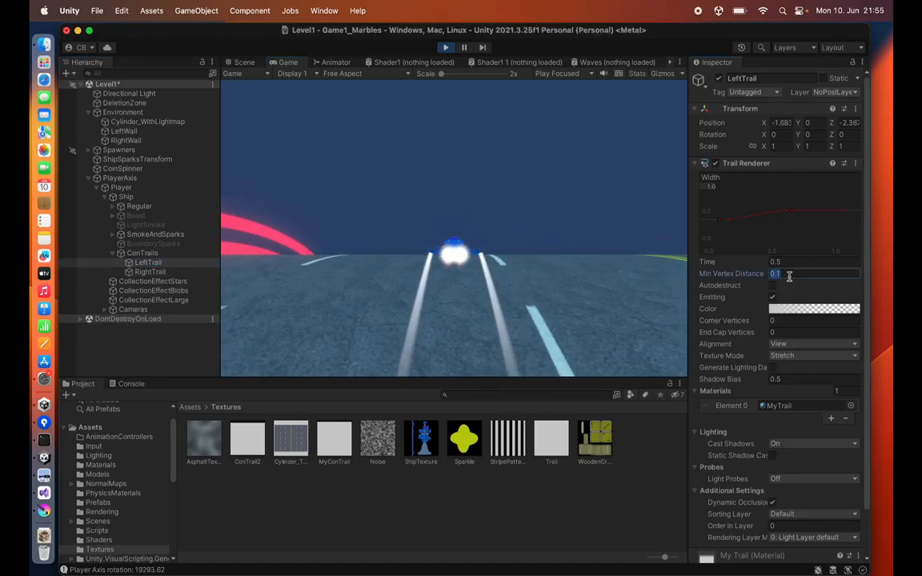
pyautogui.write('1')
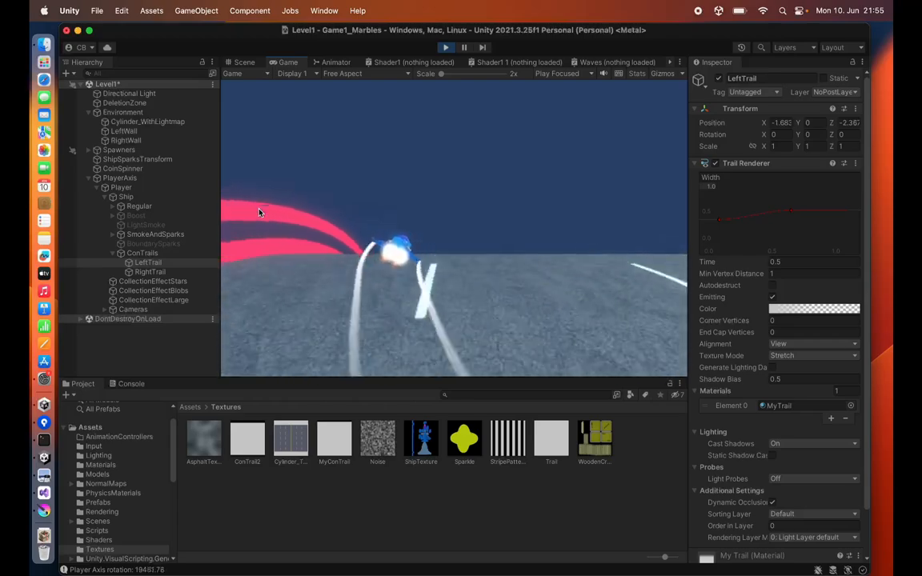